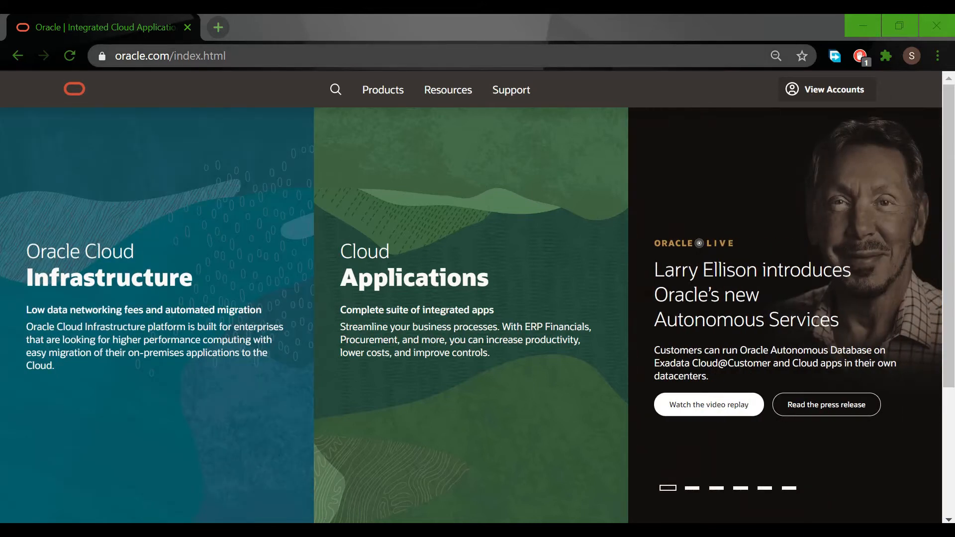
- Load the oracle.com home page in the browser
{"action": "key", "text": "ctrl+l"}
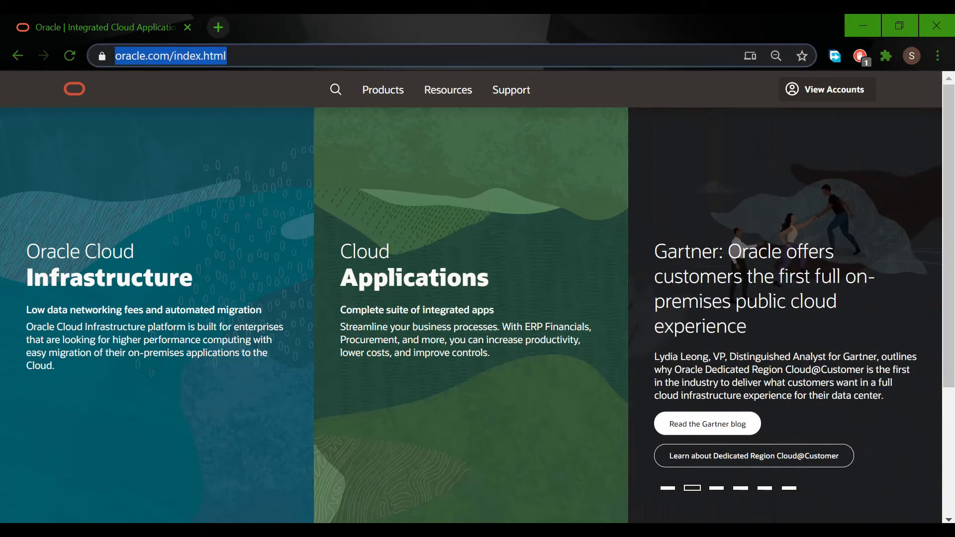
{"action": "type", "text": "oracle"}
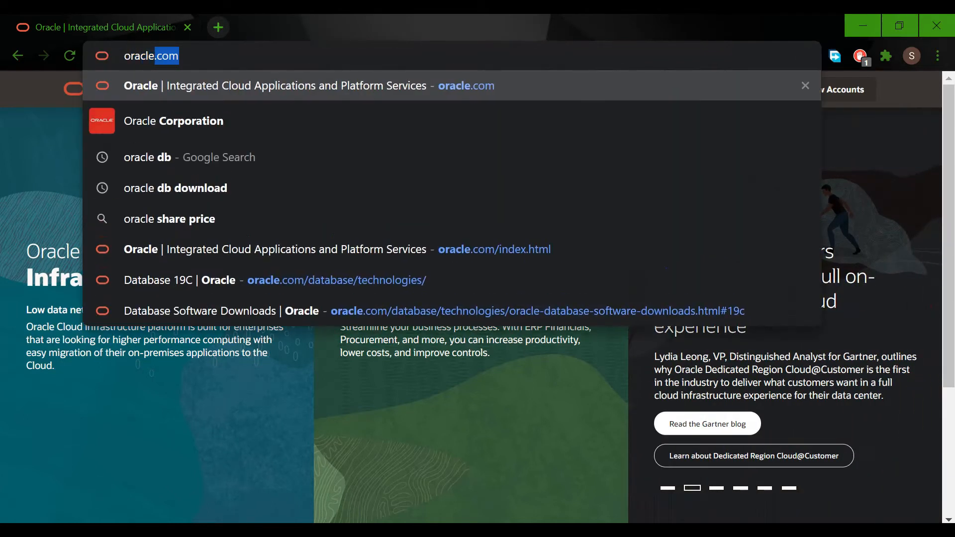
{"action": "type", "text": ".com"}
{"action": "key", "text": "Return"}
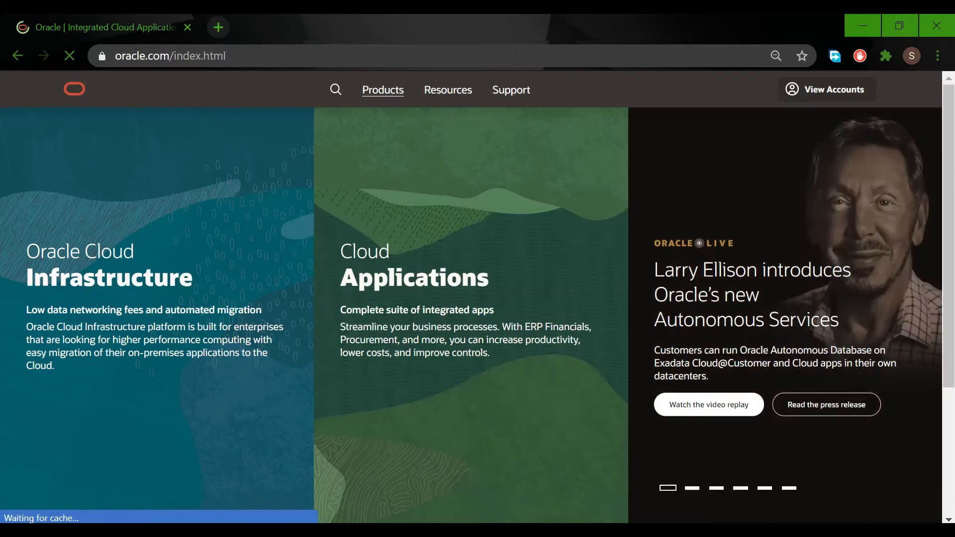
- Open the Oracle Database product page and go to its Database 19c software downloads
{"action": "mouse_move", "coordinate": [382, 91]}
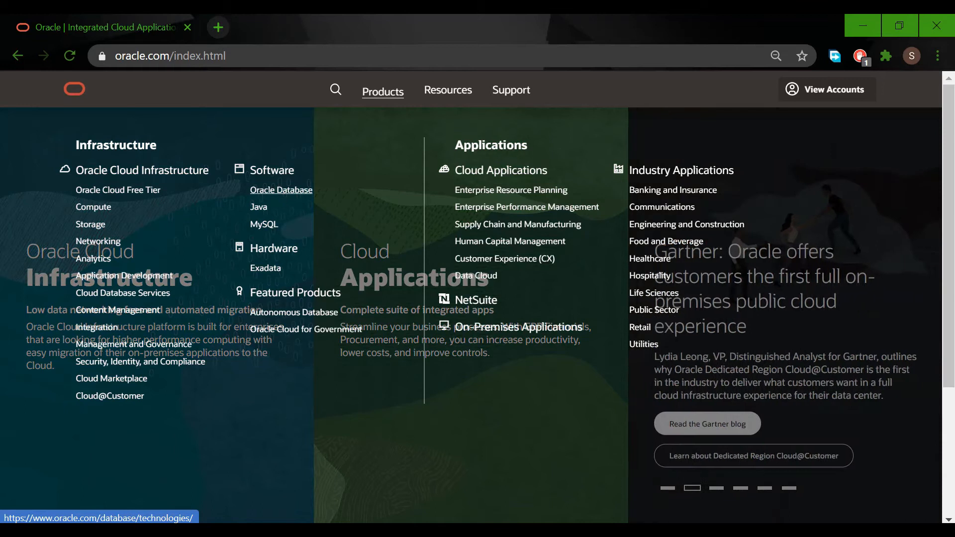
{"action": "left_click", "coordinate": [281, 190]}
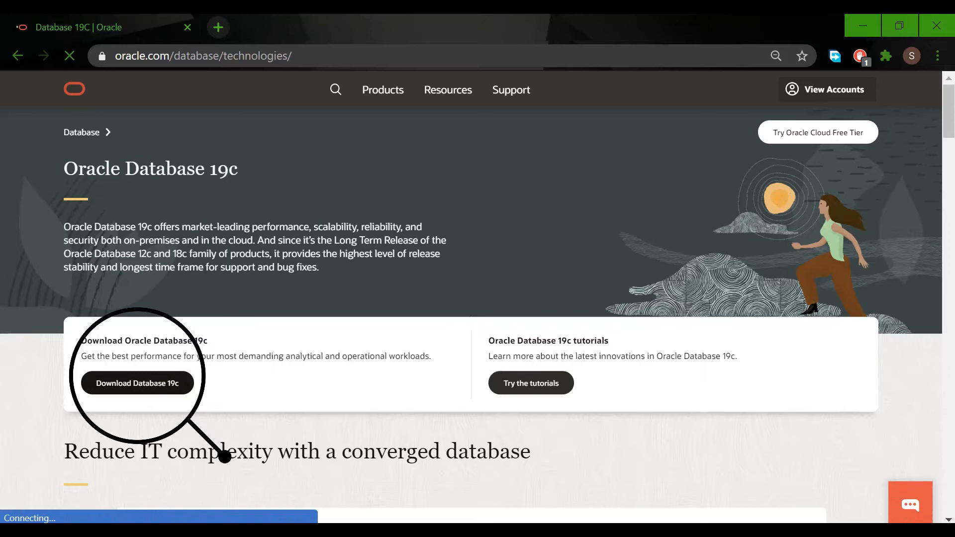
{"action": "left_click", "coordinate": [137, 383]}
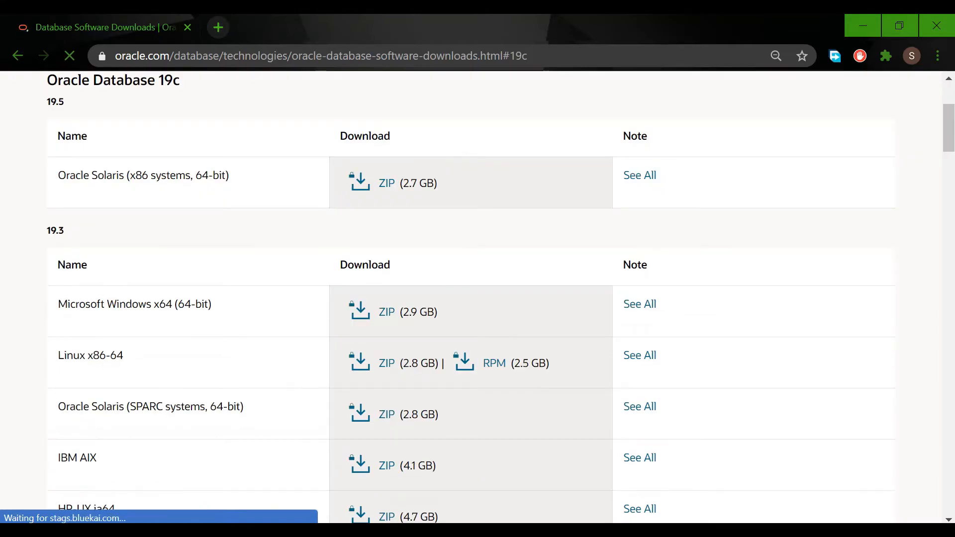
- Request the 19.3 ZIP for Microsoft Windows x64 (64-bit), accepting the Oracle License Agreement
{"action": "scroll", "coordinate": [471, 297], "scroll_direction": "down", "scroll_amount": 3}
{"action": "scroll", "coordinate": [471, 297], "scroll_direction": "up", "scroll_amount": 2}
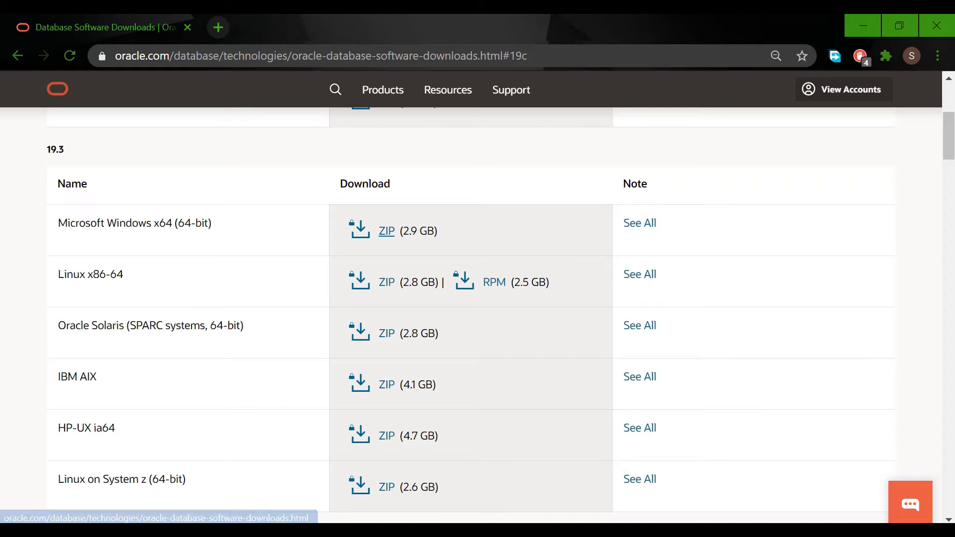
{"action": "left_click", "coordinate": [386, 231]}
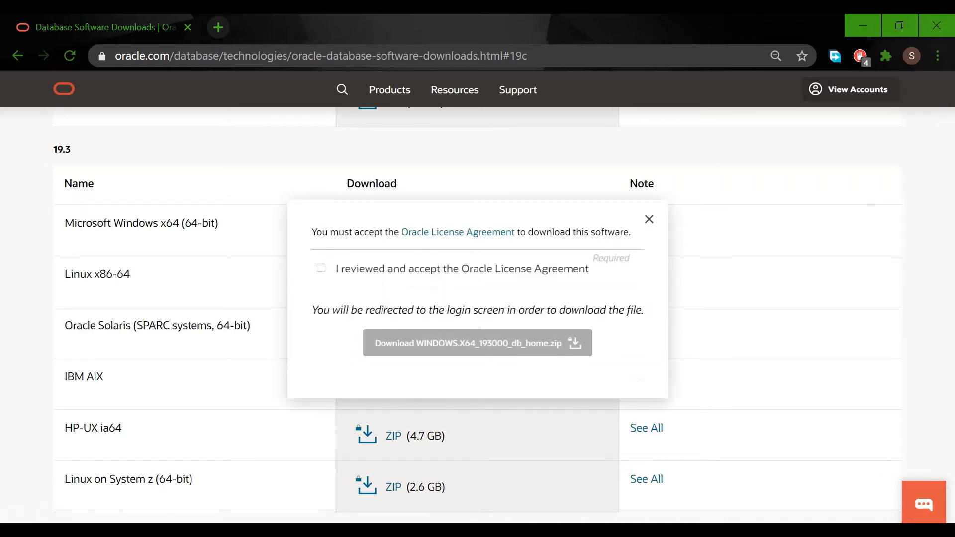
{"action": "left_click", "coordinate": [321, 268]}
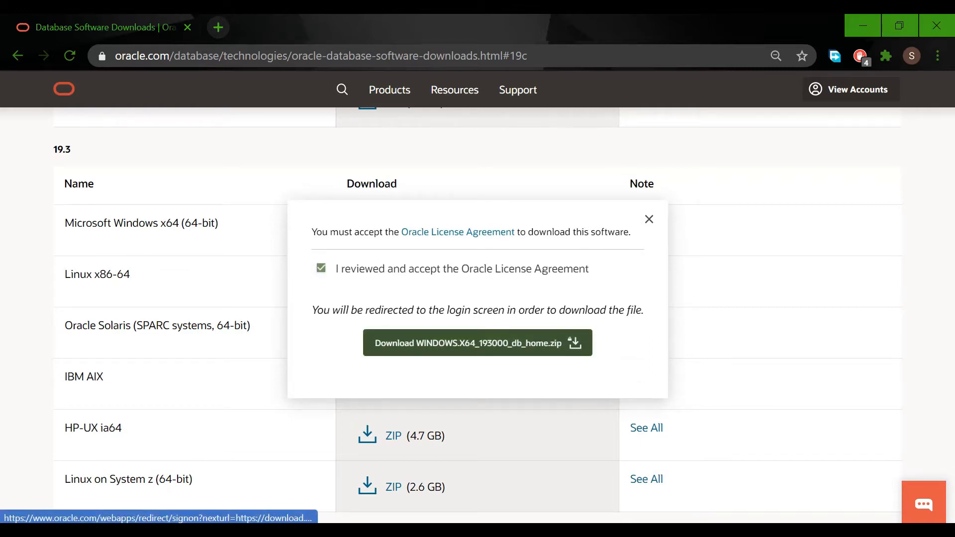
{"action": "left_click", "coordinate": [477, 343]}
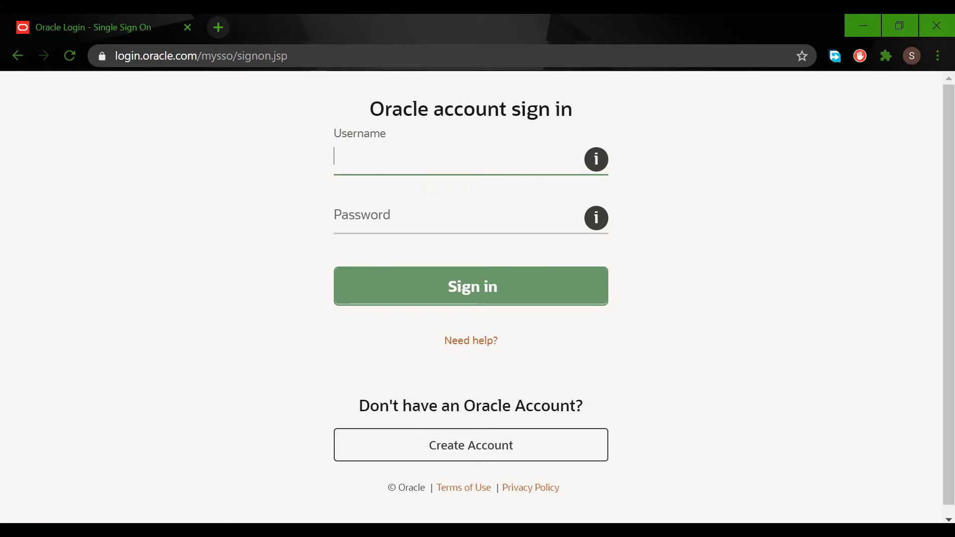
- Examine the fields required by the Oracle account creation form, and close the form
{"action": "left_click", "coordinate": [471, 445]}
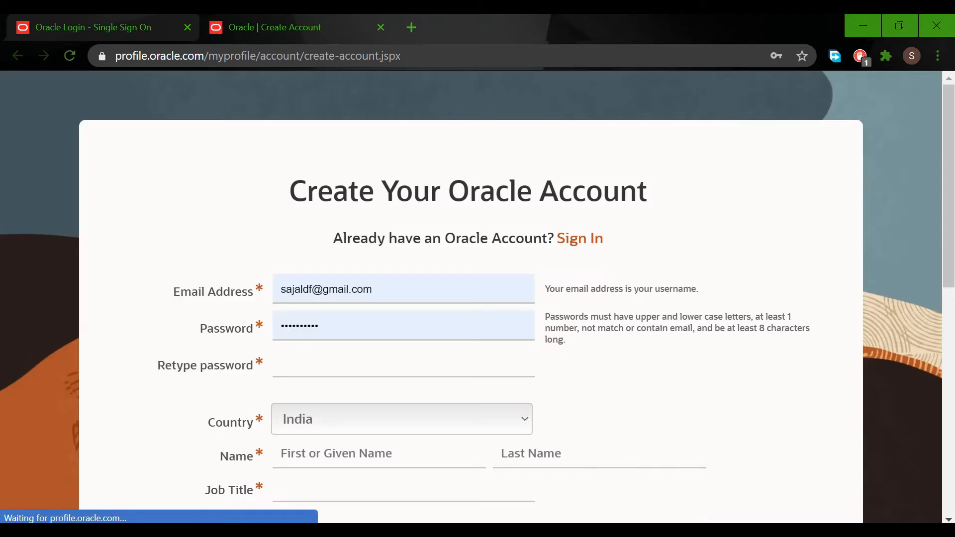
{"action": "scroll", "coordinate": [470, 299], "scroll_direction": "down", "scroll_amount": 6}
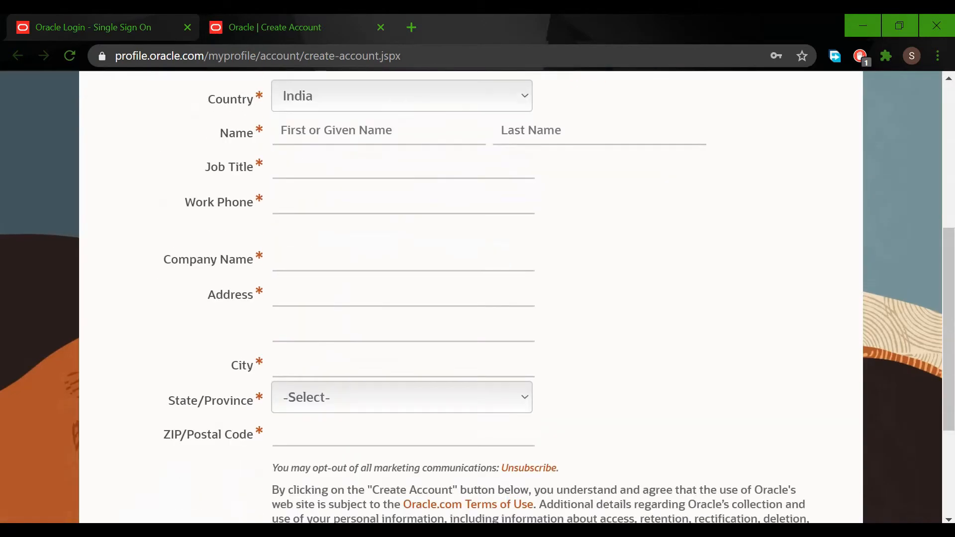
{"action": "scroll", "coordinate": [471, 298], "scroll_direction": "down", "scroll_amount": 4}
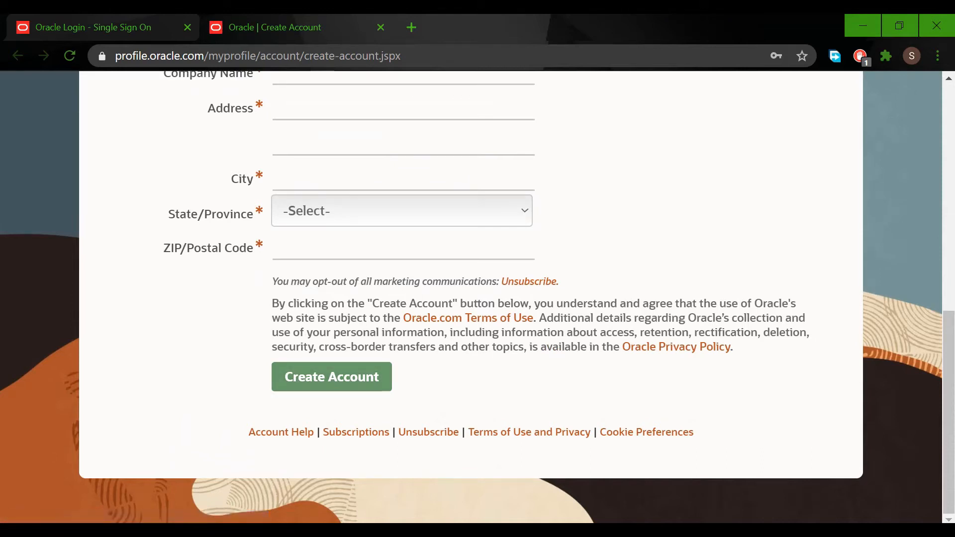
{"action": "scroll", "coordinate": [471, 297], "scroll_direction": "up", "scroll_amount": 8}
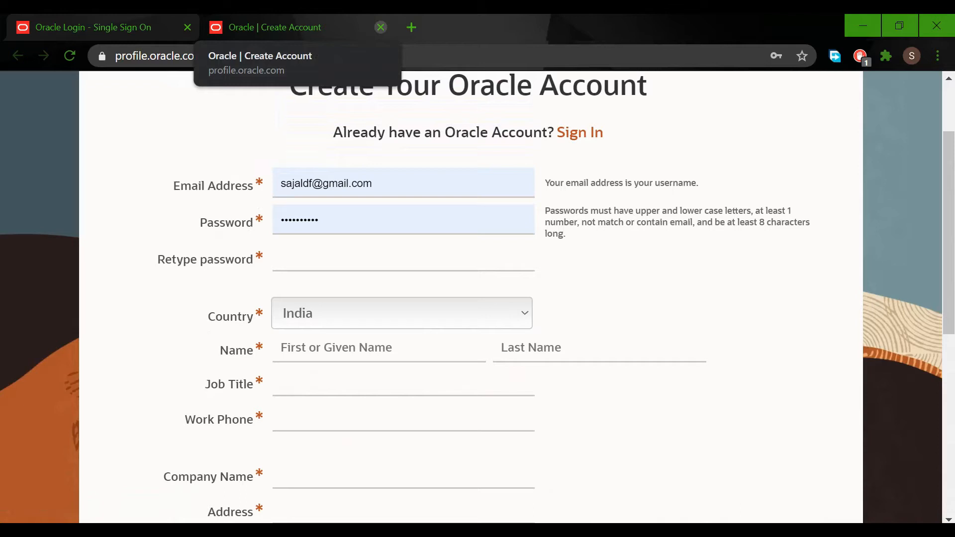
{"action": "left_click", "coordinate": [380, 27]}
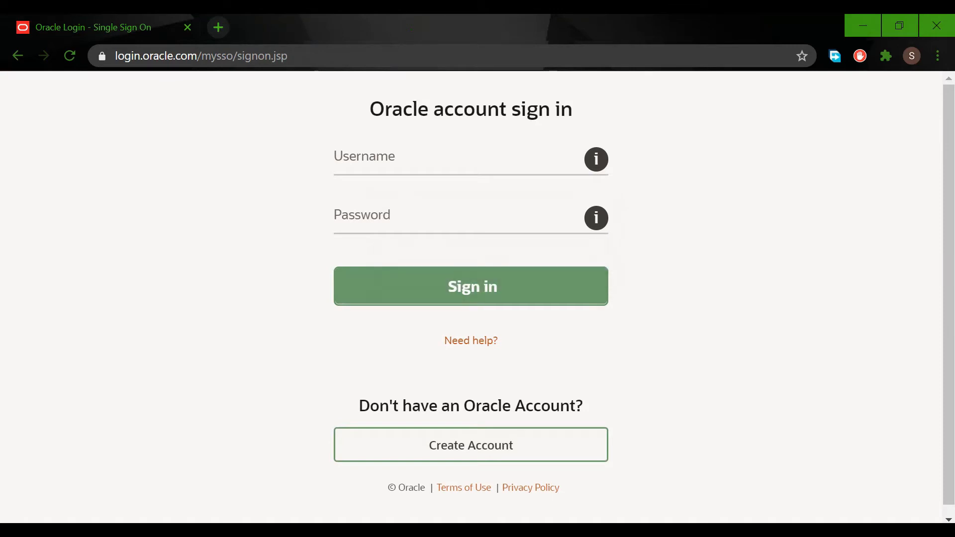
- Sign in with the Oracle account's username and password, and start downloading WINDOWS.X64_193000_db_home.zip to the Downloads folder
{"action": "left_click", "coordinate": [443, 157]}
{"action": "left_click", "coordinate": [445, 197]}
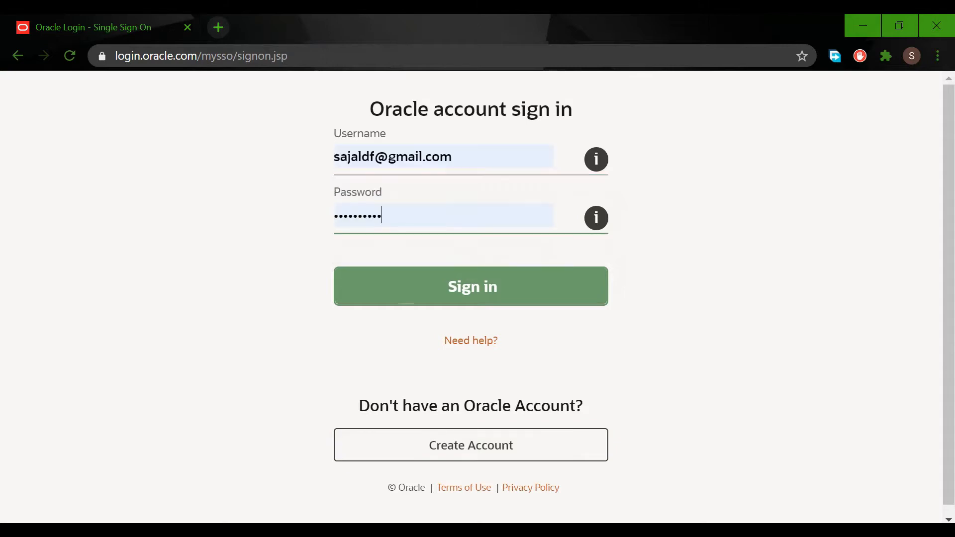
{"action": "left_click", "coordinate": [508, 291]}
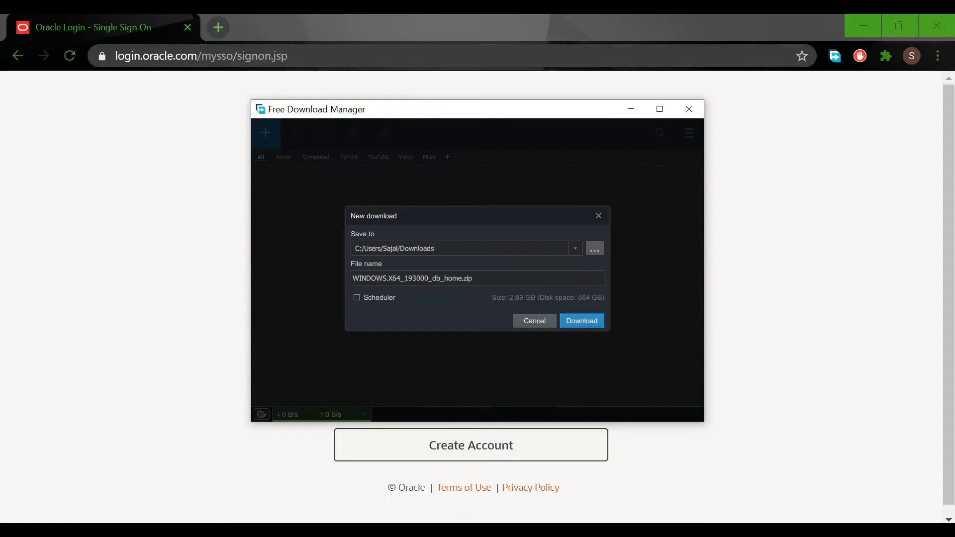
{"action": "left_click", "coordinate": [582, 321]}
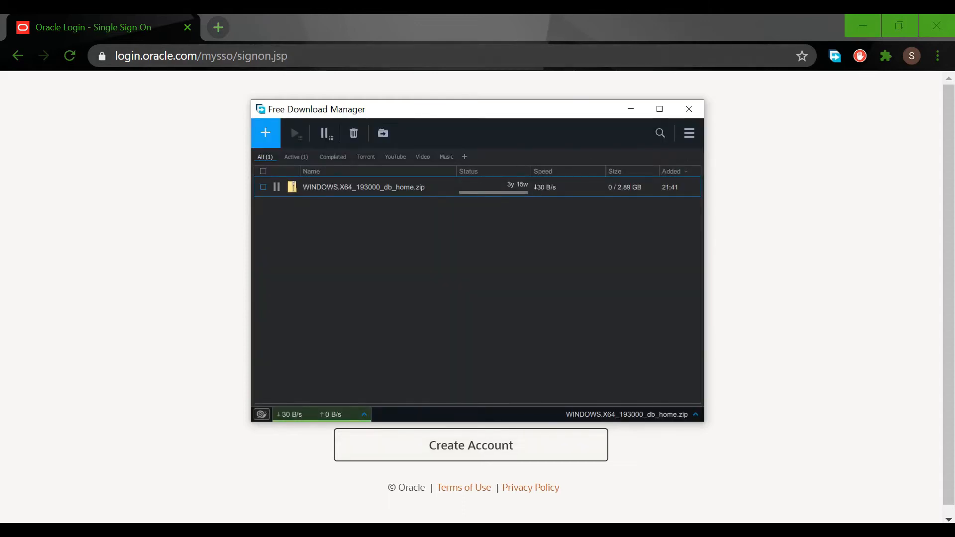
- Delete the WINDOWS.X64_193000_db_home.zip download with its file, and close Free Download Manager and the browser
{"action": "right_click", "coordinate": [421, 191]}
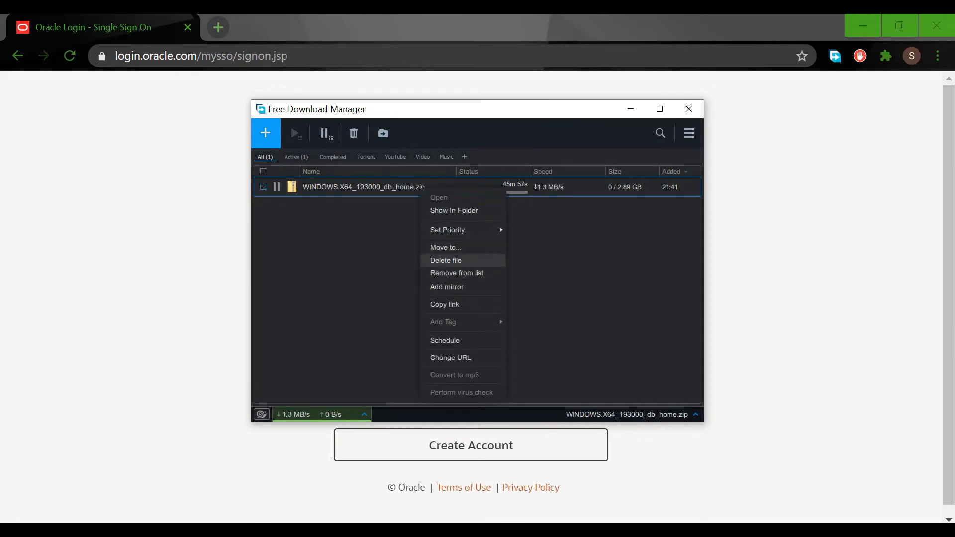
{"action": "left_click", "coordinate": [446, 260]}
{"action": "left_click", "coordinate": [533, 292]}
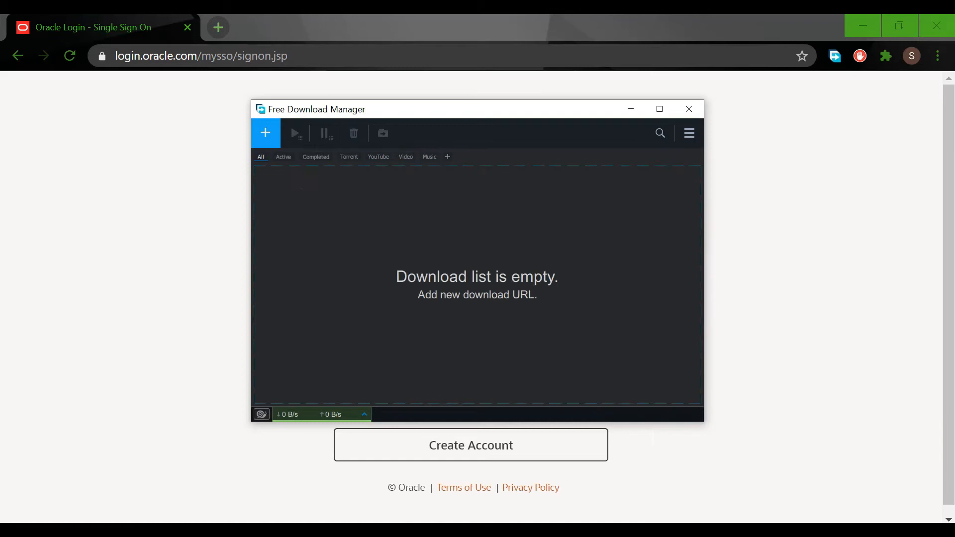
{"action": "left_click", "coordinate": [689, 109]}
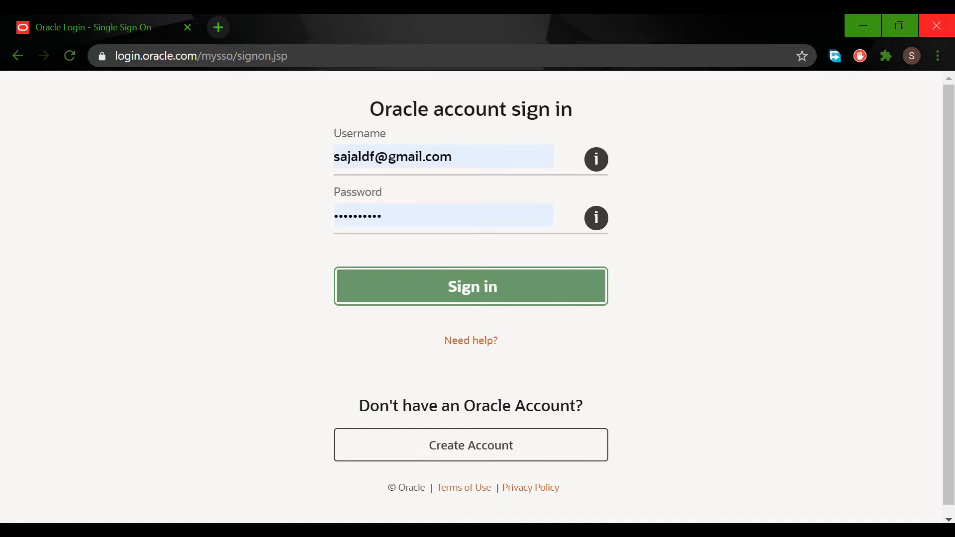
{"action": "left_click", "coordinate": [937, 26]}
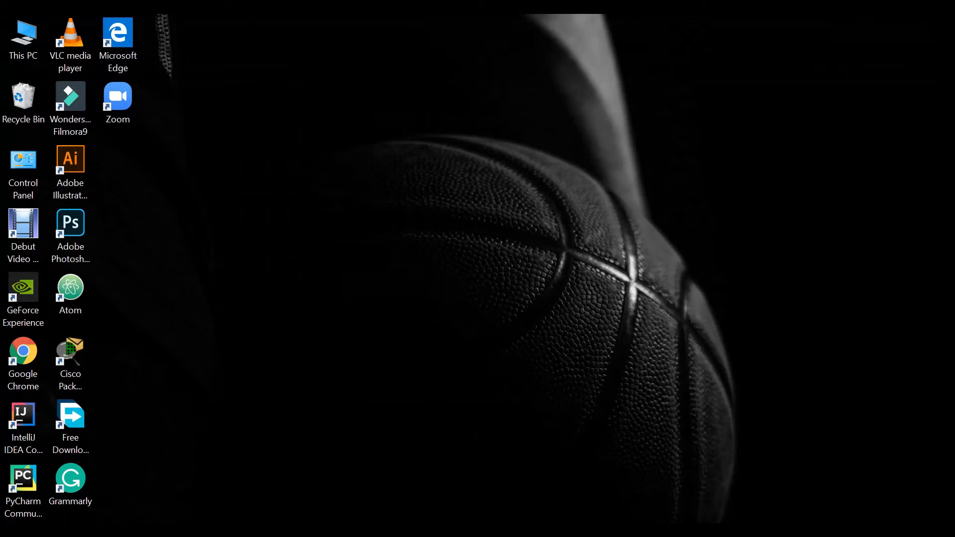
- Switch to File Explorer and extract the WINDOWS.X64_193000_db_home archive with 7-Zip into a folder of the same name
{"action": "key", "text": "alt+Tab"}
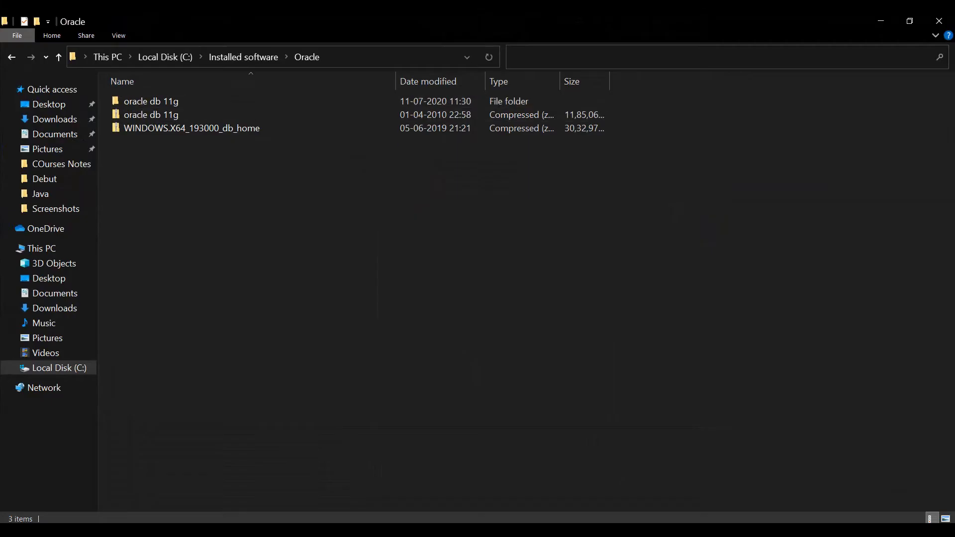
{"action": "left_click", "coordinate": [209, 128]}
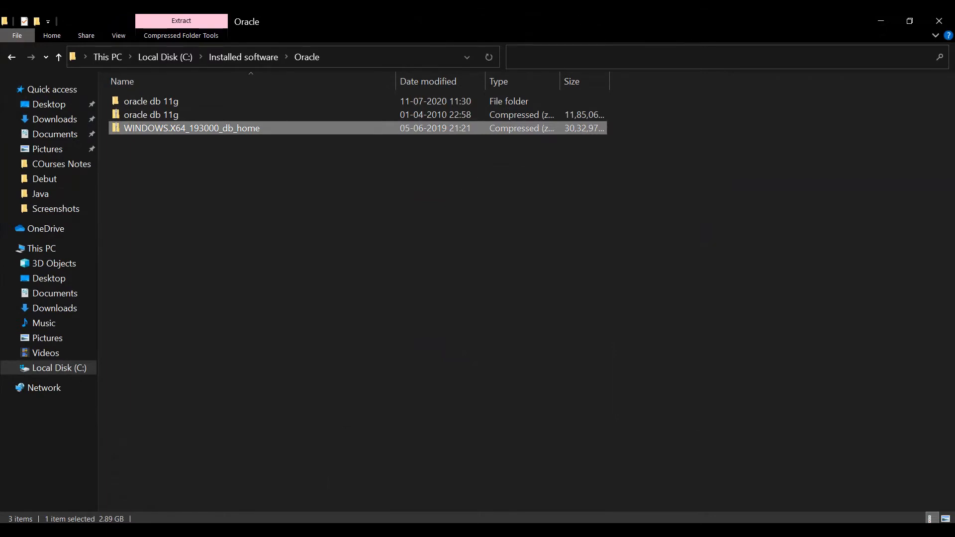
{"action": "right_click", "coordinate": [152, 128]}
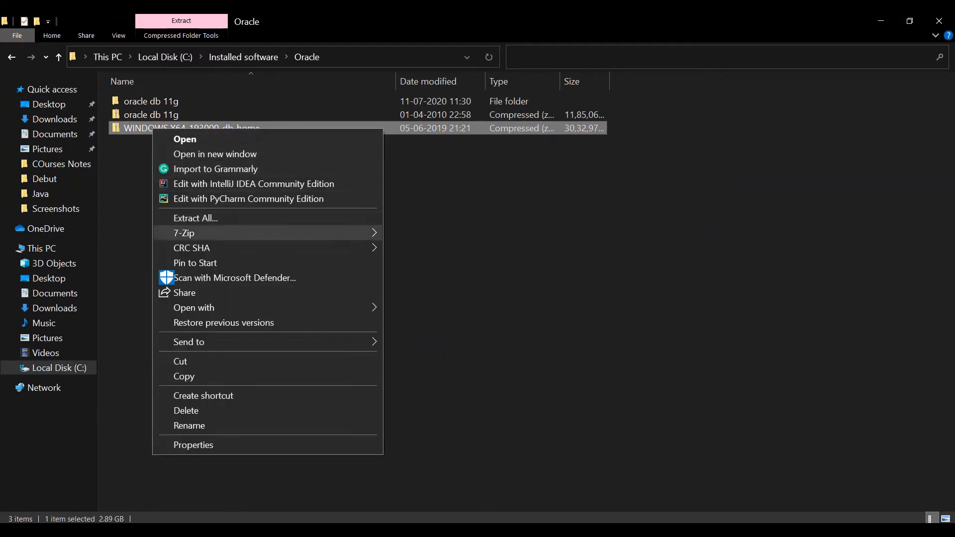
{"action": "mouse_move", "coordinate": [199, 233]}
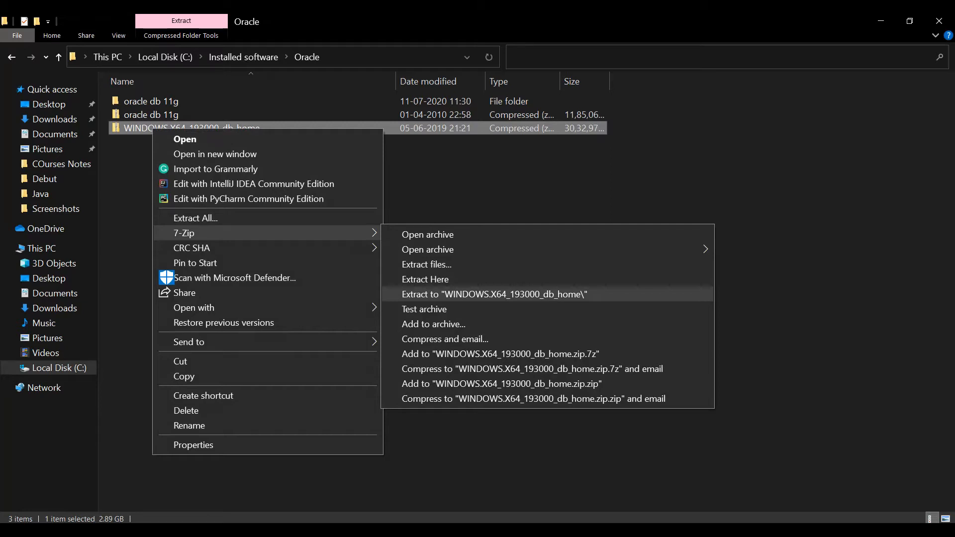
{"action": "left_click", "coordinate": [495, 295]}
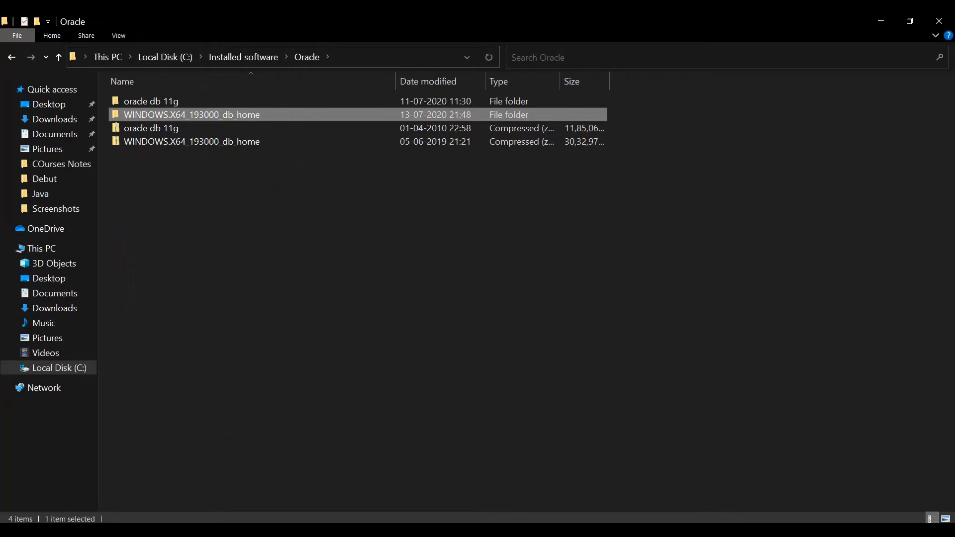
{"action": "left_click", "coordinate": [318, 239]}
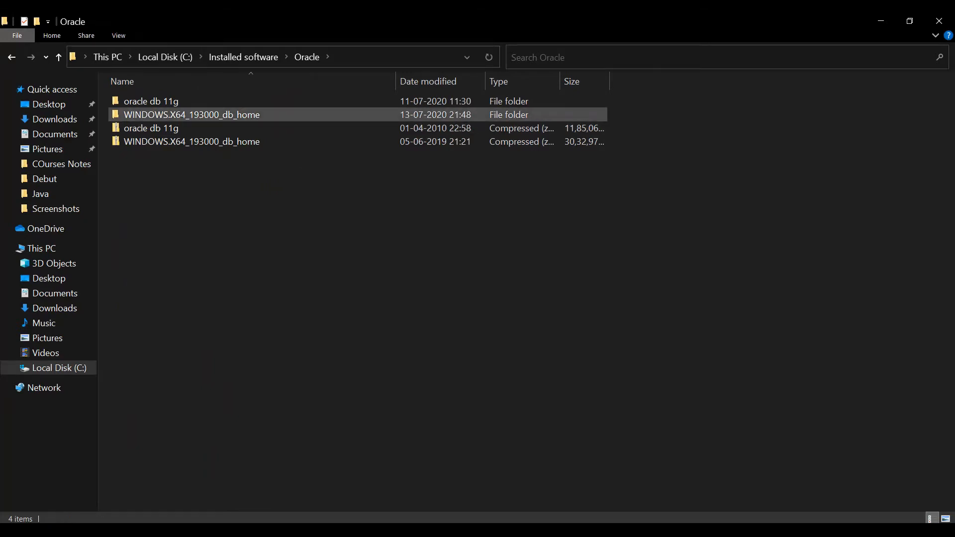
- Run the setup application from the extracted WINDOWS.X64_193000_db_home folder as administrator
{"action": "double_click", "coordinate": [192, 114]}
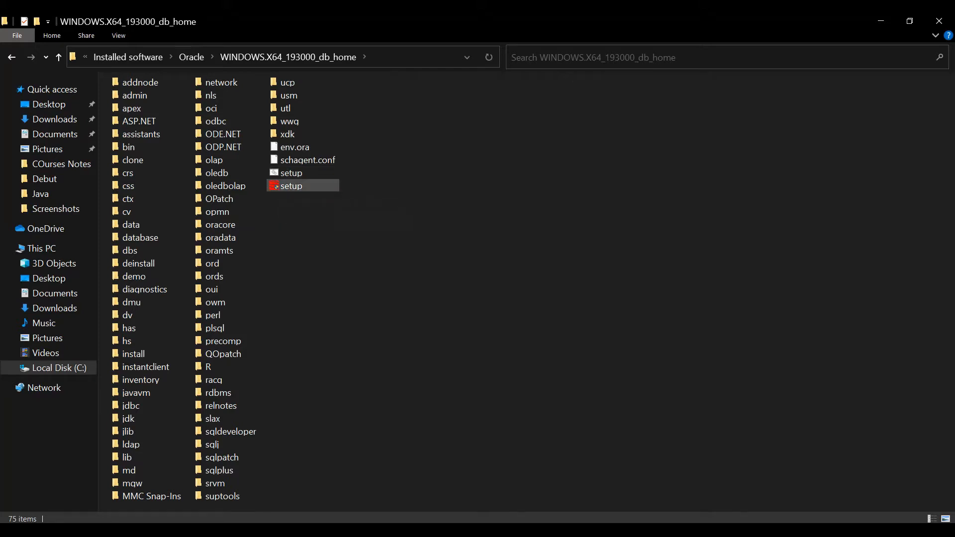
{"action": "left_click", "coordinate": [299, 186]}
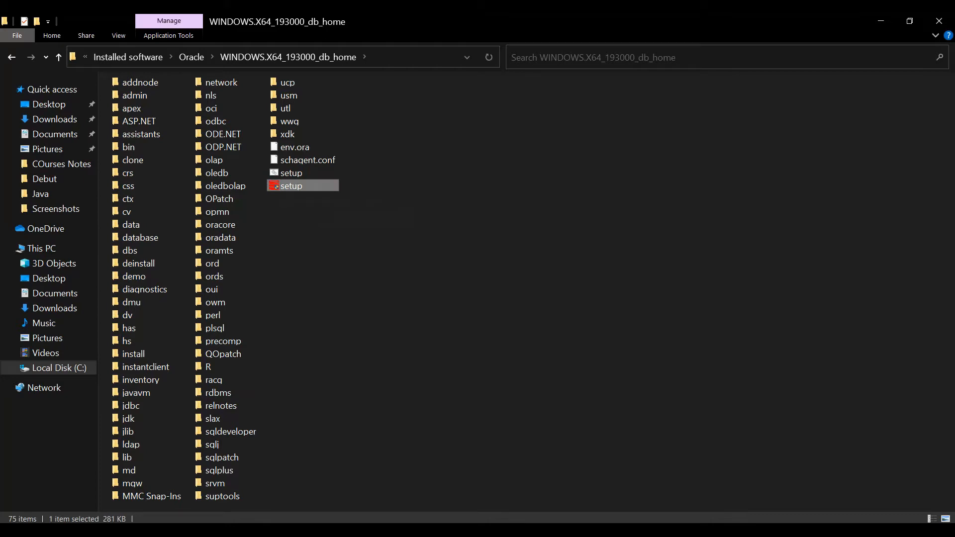
{"action": "right_click", "coordinate": [282, 187]}
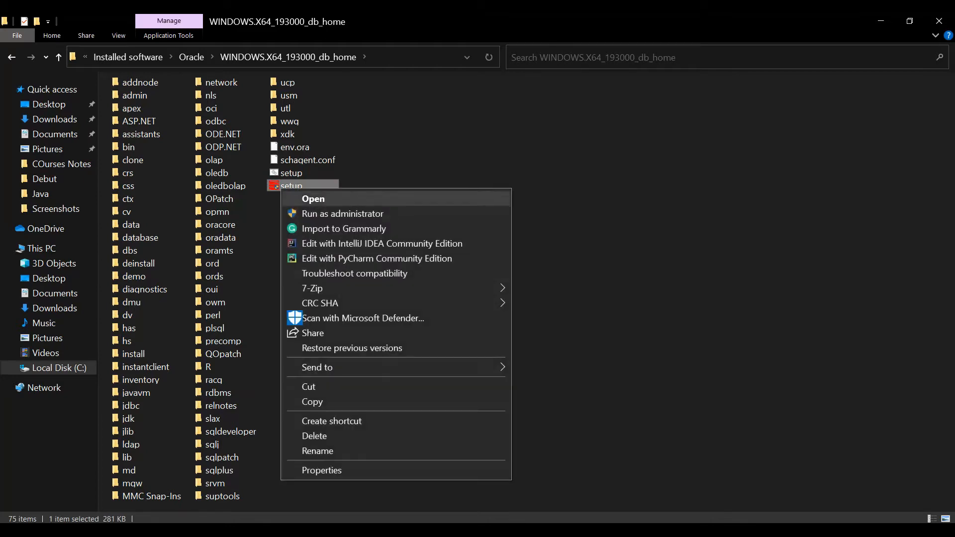
{"action": "left_click", "coordinate": [343, 214]}
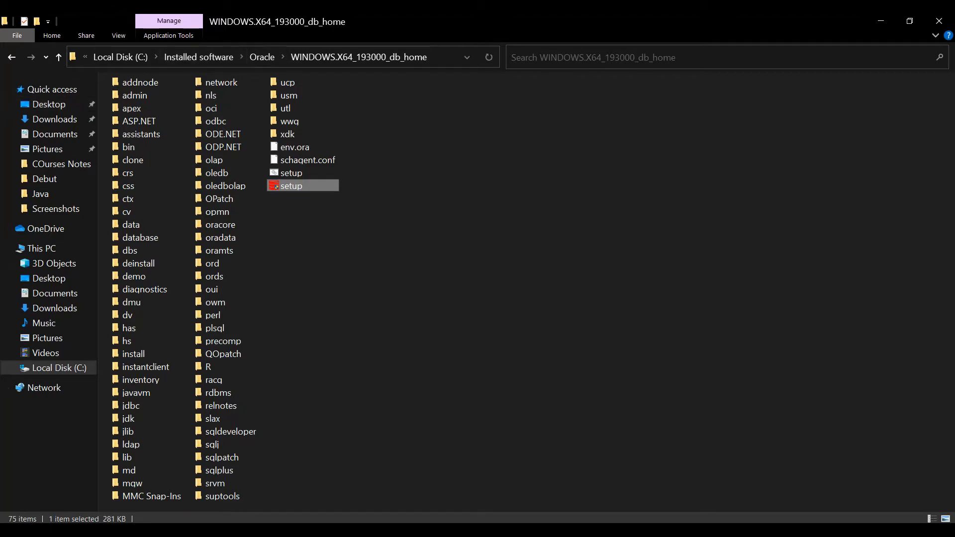
- Go up to the Oracle folder and rename the extracted WINDOWS.X64_193000_db_home folder as Oracle193000_db_home
{"action": "left_click", "coordinate": [262, 57]}
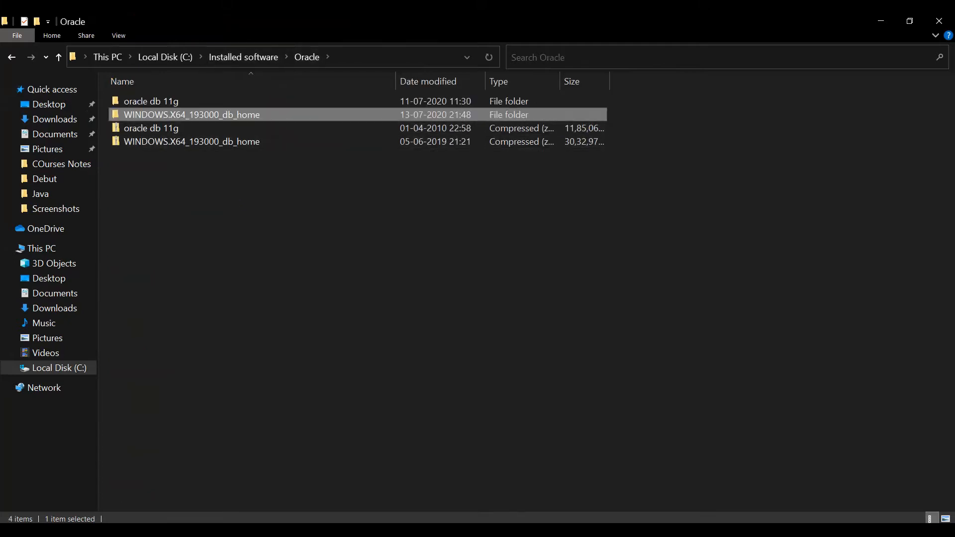
{"action": "key", "text": "F2"}
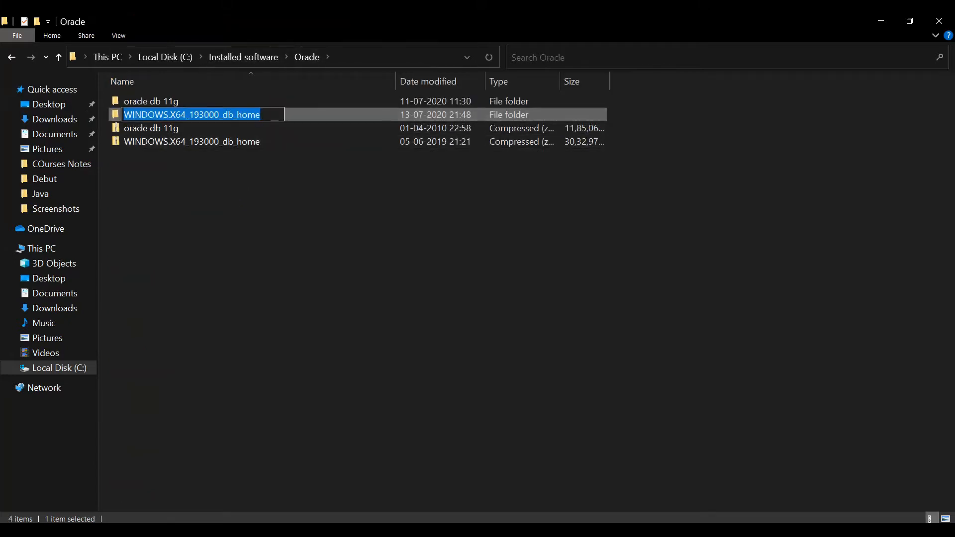
{"action": "left_click", "coordinate": [177, 115]}
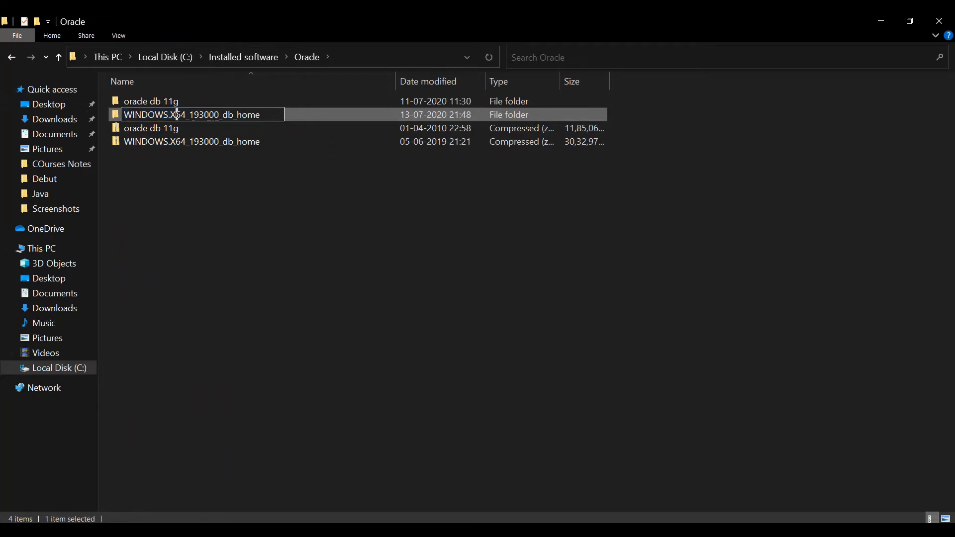
{"action": "double_click", "coordinate": [164, 114]}
{"action": "left_click", "coordinate": [187, 114]}
{"action": "left_click_drag", "start_coordinate": [188, 115], "coordinate": [143, 115]}
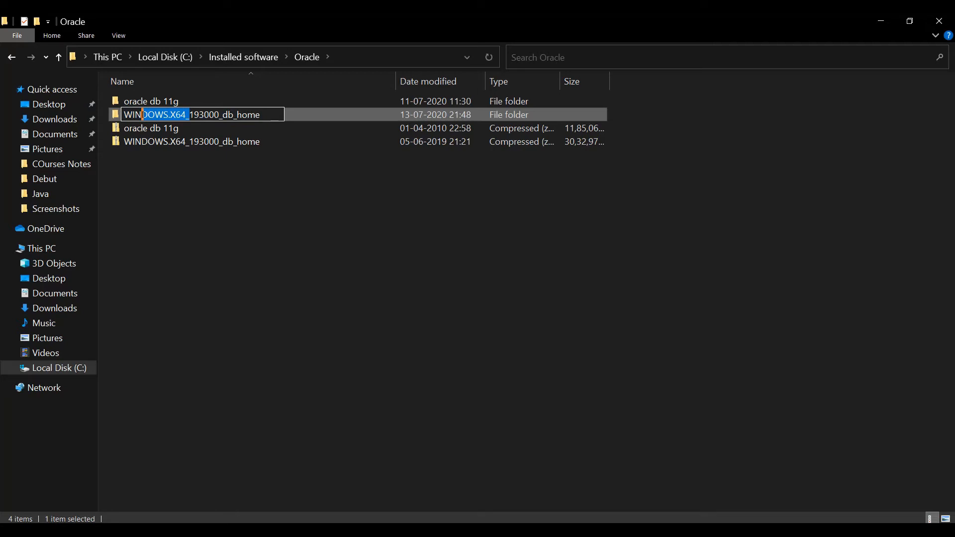
{"action": "type", "text": "Oracle_"}
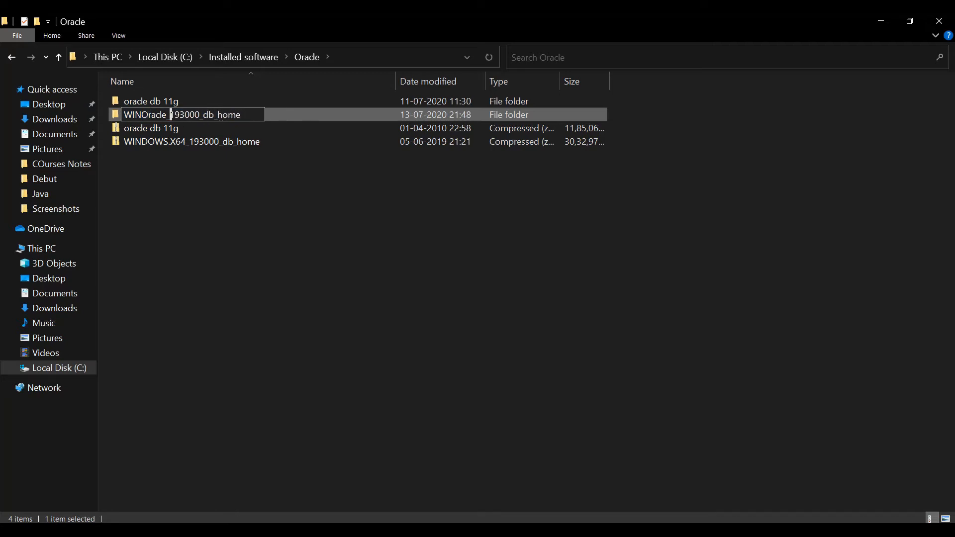
{"action": "key", "text": "BackSpace"}
{"action": "key", "text": "BackSpace"}
{"action": "key", "text": "BackSpace"}
{"action": "key", "text": "BackSpace"}
{"action": "key", "text": "BackSpace"}
{"action": "key", "text": "BackSpace"}
{"action": "key", "text": "BackSpace"}
{"action": "key", "text": "BackSpace"}
{"action": "key", "text": "BackSpace"}
{"action": "key", "text": "BackSpace"}
{"action": "type", "text": "Oracle"}
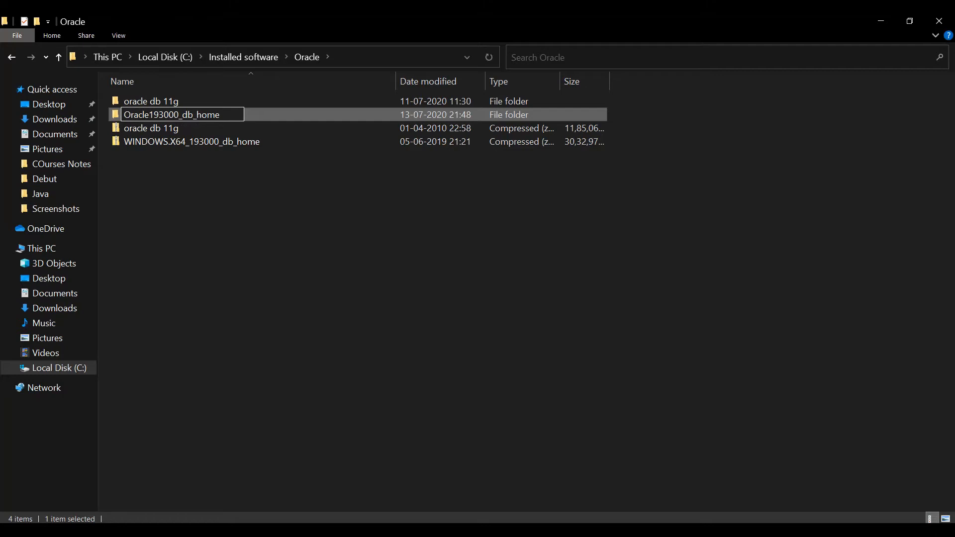
{"action": "key", "text": "Return"}
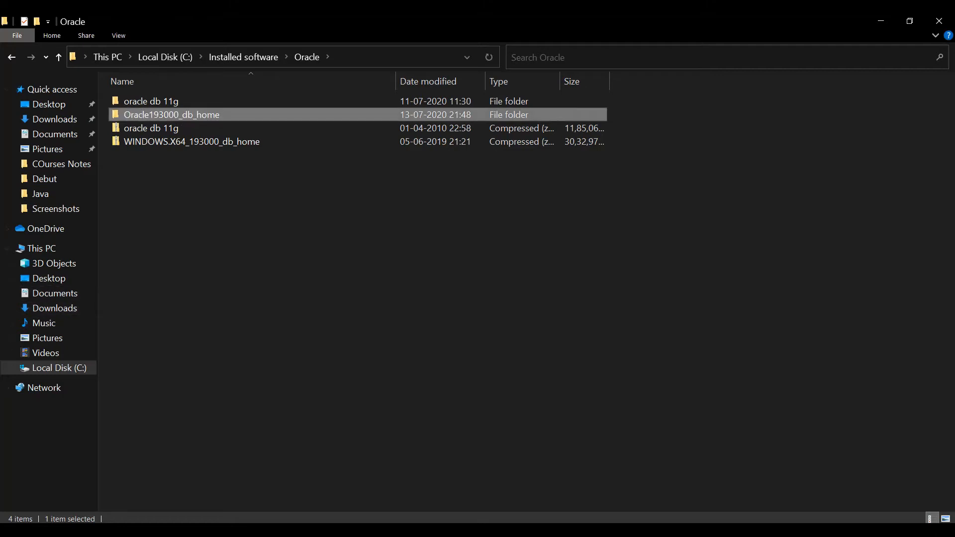
- Insert an underscore after "Oracle" in the extracted folder's name, making it Oracle_193000_db_home
{"action": "key", "text": "F2"}
{"action": "left_click", "coordinate": [150, 115]}
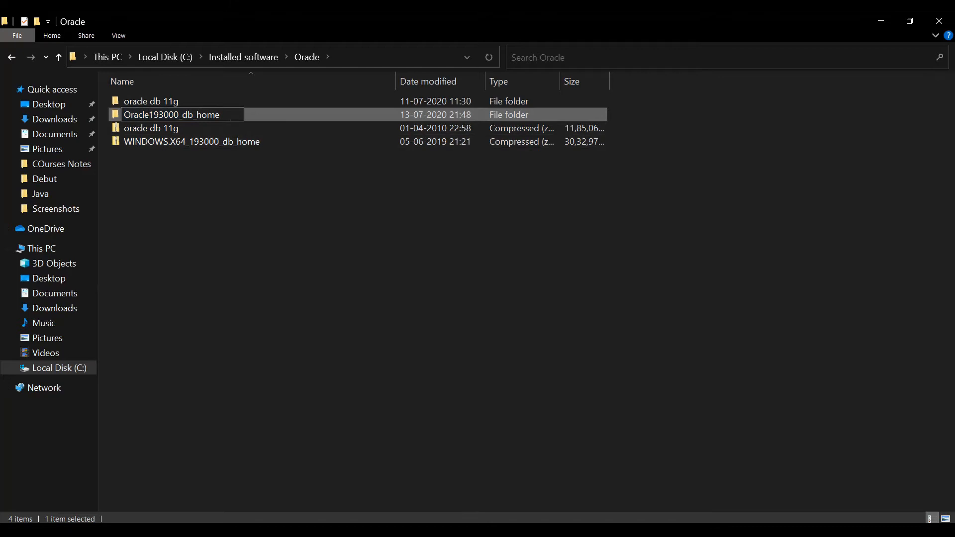
{"action": "type", "text": "_"}
{"action": "key", "text": "BackSpace"}
{"action": "type", "text": "_"}
{"action": "key", "text": "Return"}
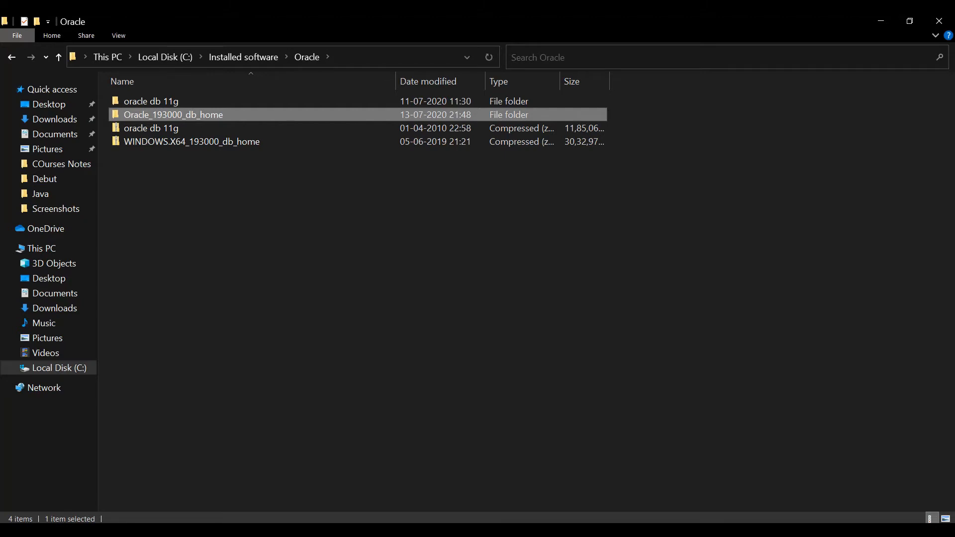
- Move the Oracle_193000_db_home folder into the Oracle folder on Local Disk (C:)
{"action": "left_click", "coordinate": [166, 56]}
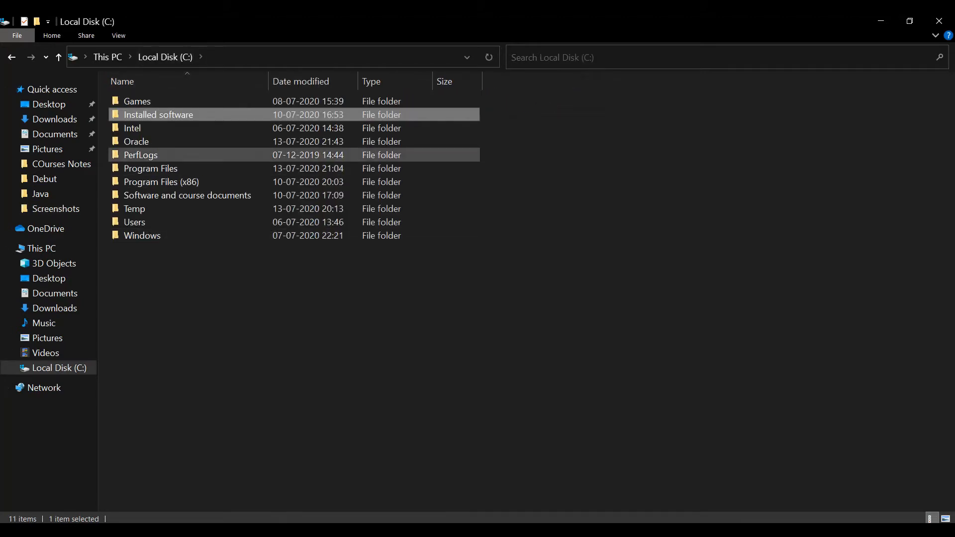
{"action": "double_click", "coordinate": [137, 142]}
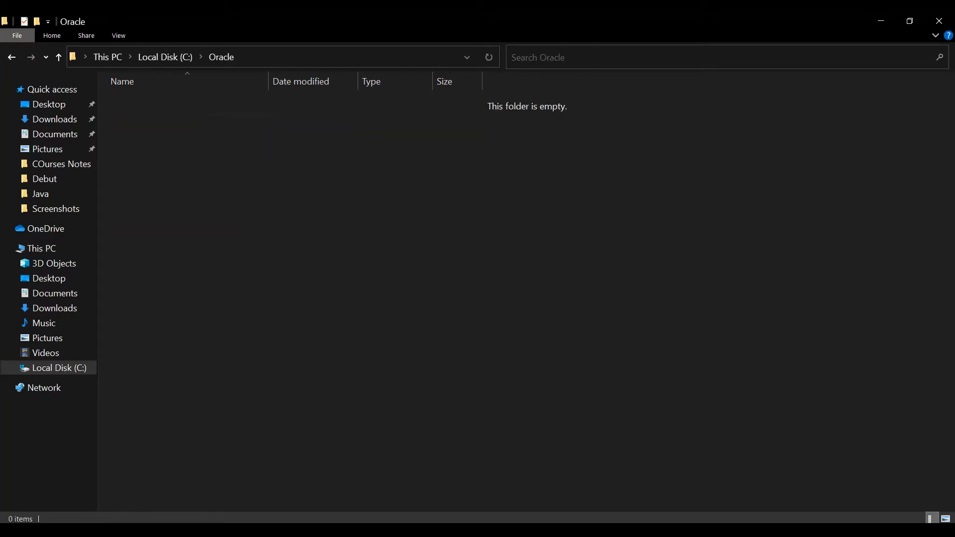
{"action": "key", "text": "alt+Tab"}
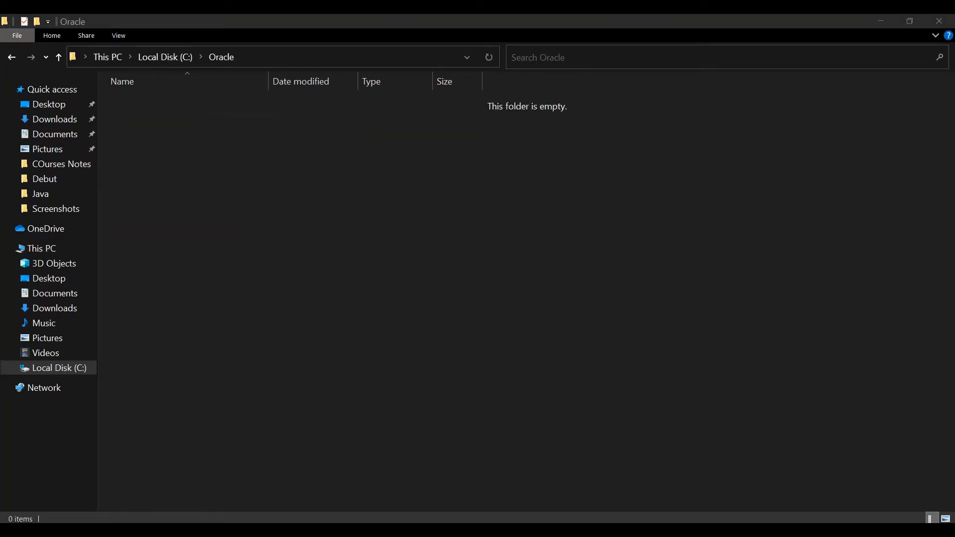
{"action": "key", "text": "ctrl+v"}
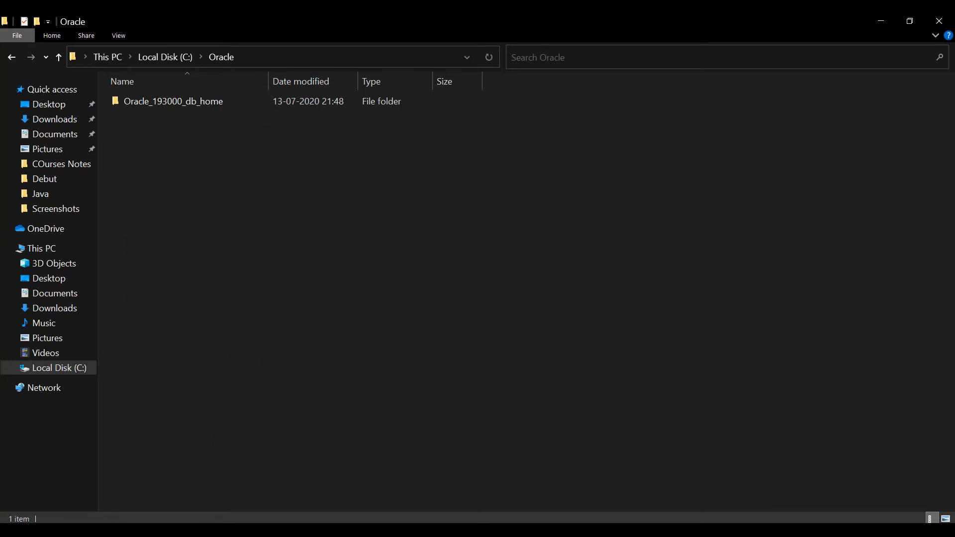
- Run the setup application from C:\Oracle\Oracle_193000_db_home as administrator
{"action": "double_click", "coordinate": [174, 101]}
{"action": "scroll", "coordinate": [199, 344], "scroll_direction": "down", "scroll_amount": 3}
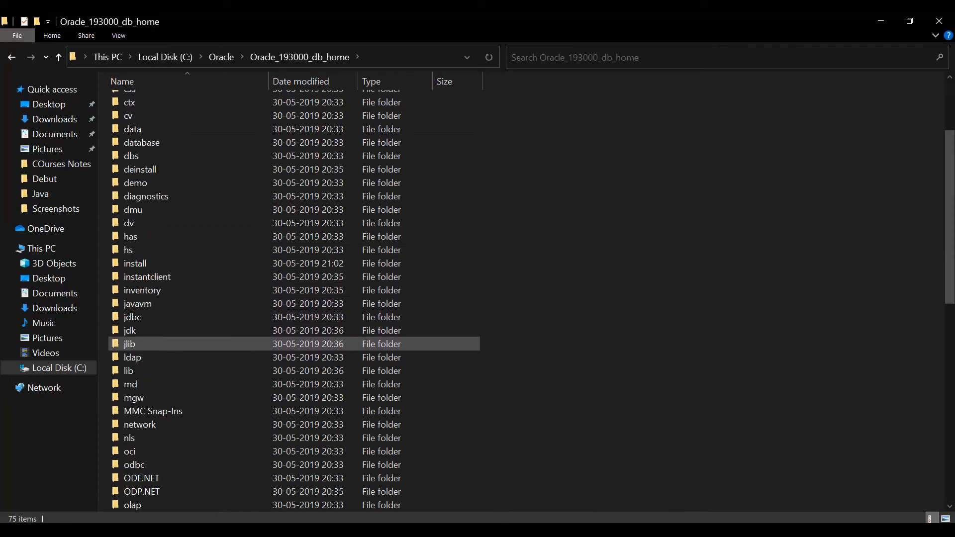
{"action": "scroll", "coordinate": [199, 370], "scroll_direction": "down", "scroll_amount": 10}
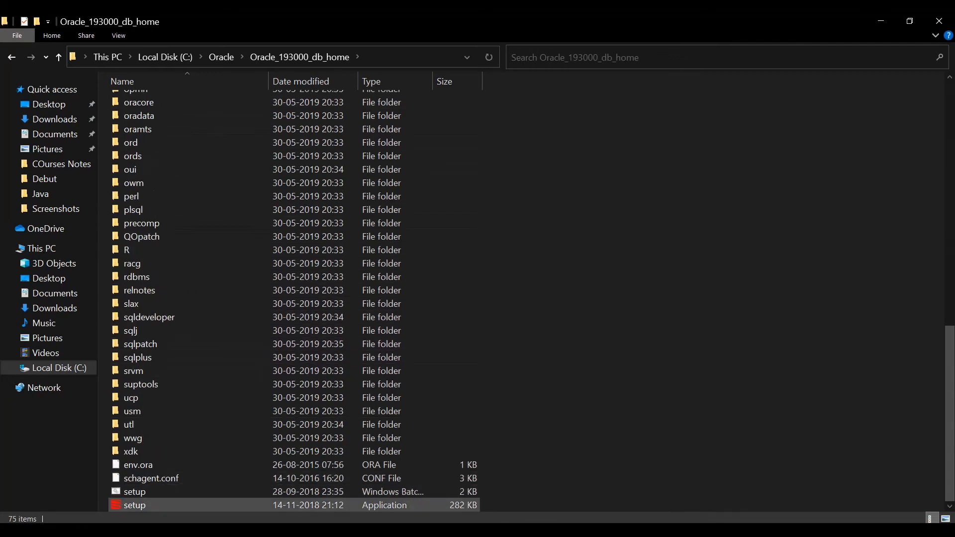
{"action": "right_click", "coordinate": [189, 285]}
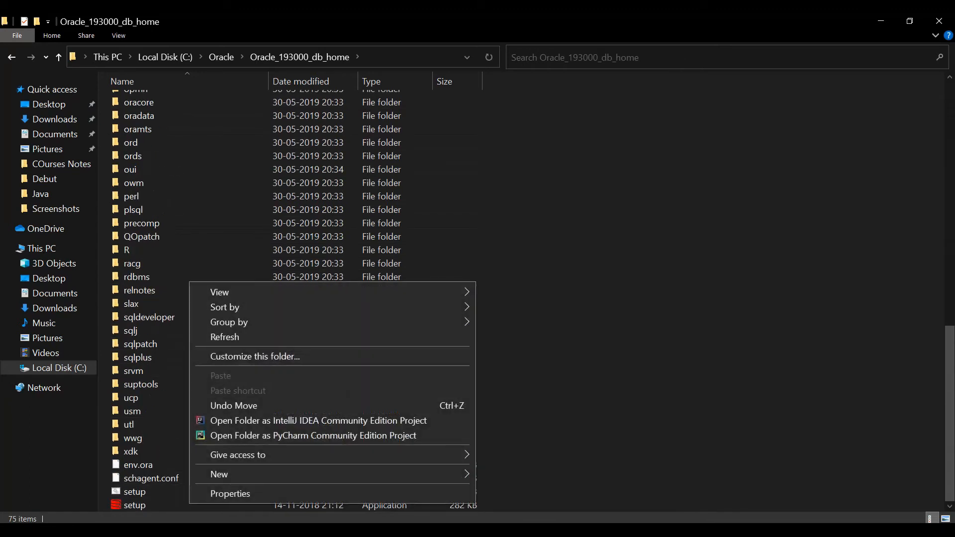
{"action": "left_click", "coordinate": [209, 404]}
{"action": "left_click", "coordinate": [180, 493]}
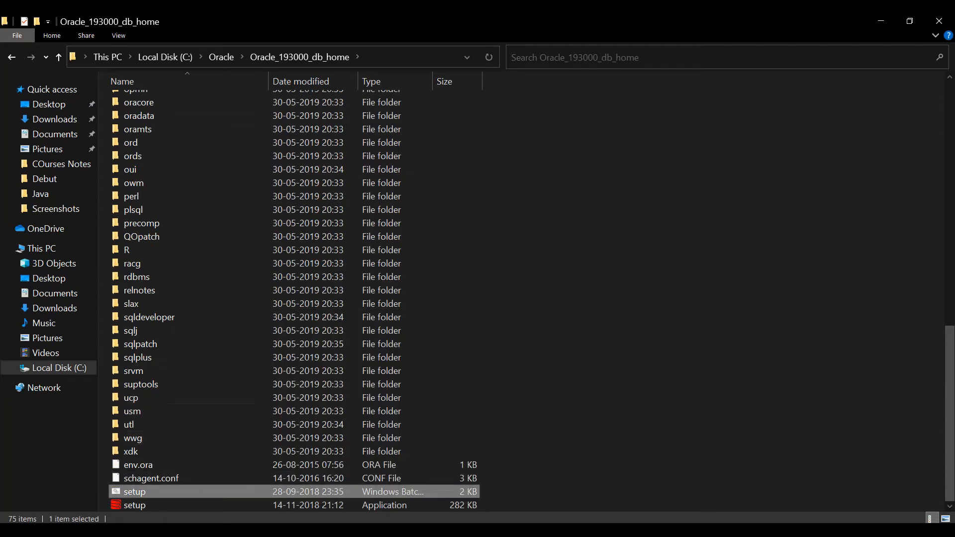
{"action": "left_click", "coordinate": [179, 505]}
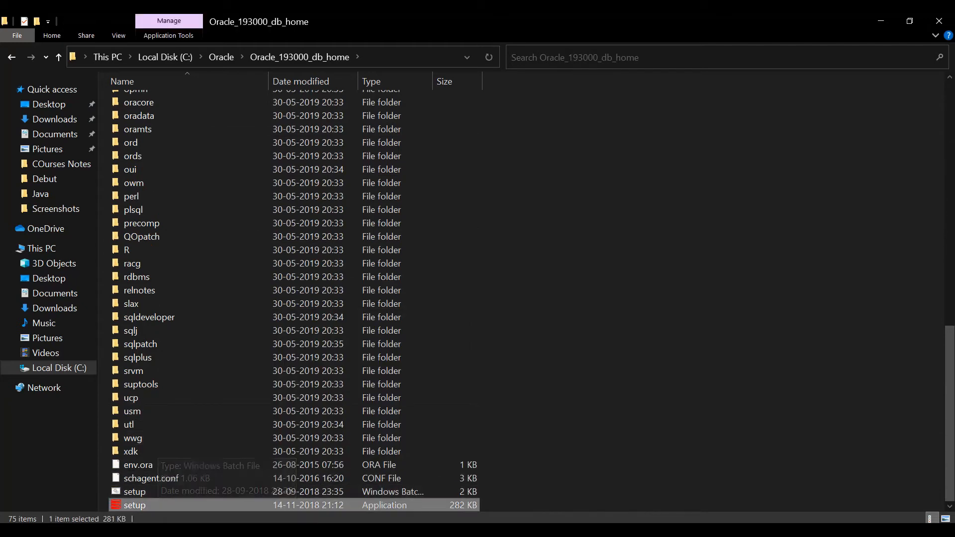
{"action": "right_click", "coordinate": [159, 503]}
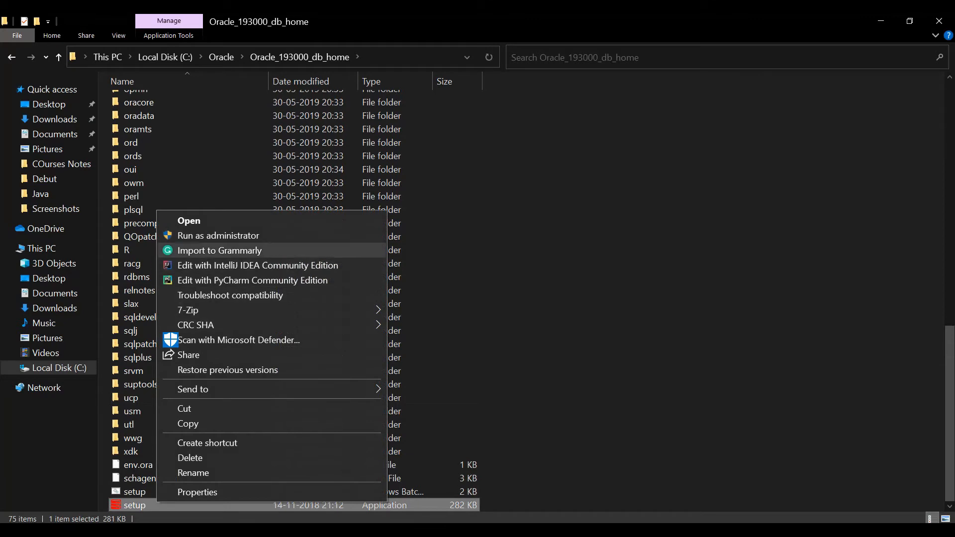
{"action": "left_click", "coordinate": [209, 235]}
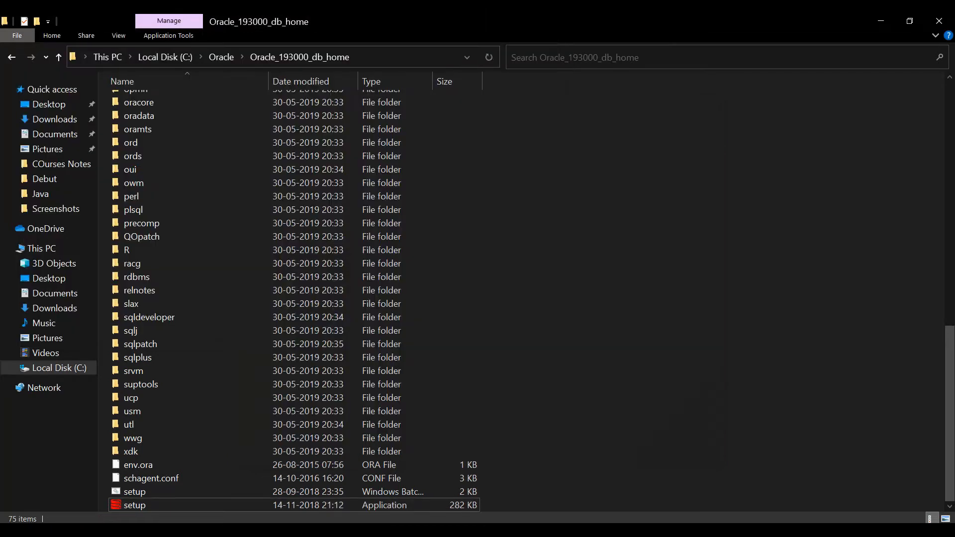
- Return to the root of Local Disk (C:) and select the Oracle folder there
{"action": "left_click", "coordinate": [165, 57]}
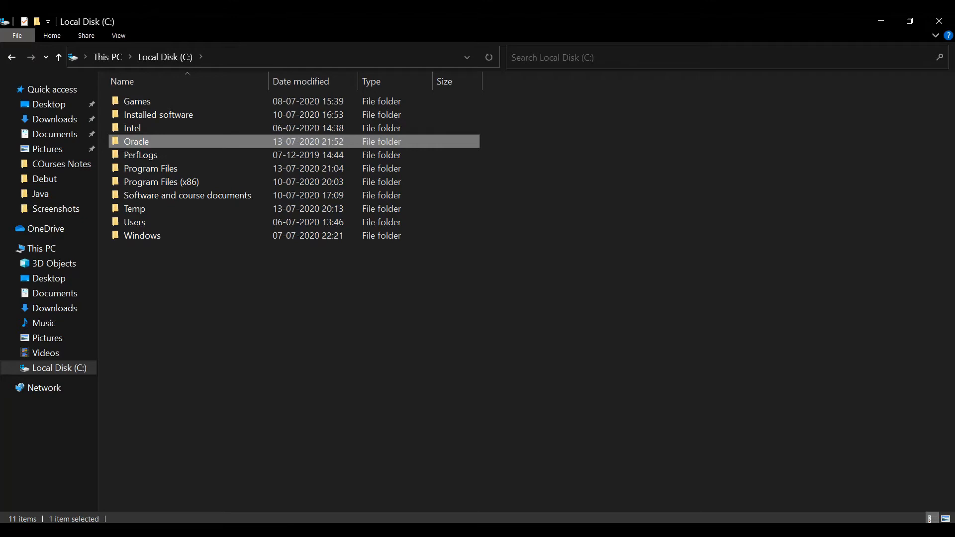
{"action": "key", "text": "Escape"}
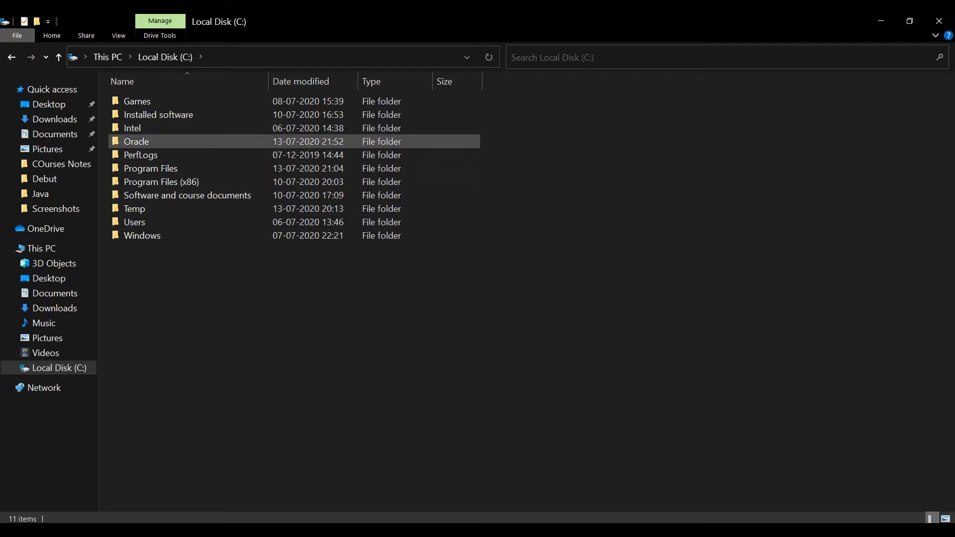
{"action": "left_click", "coordinate": [136, 142]}
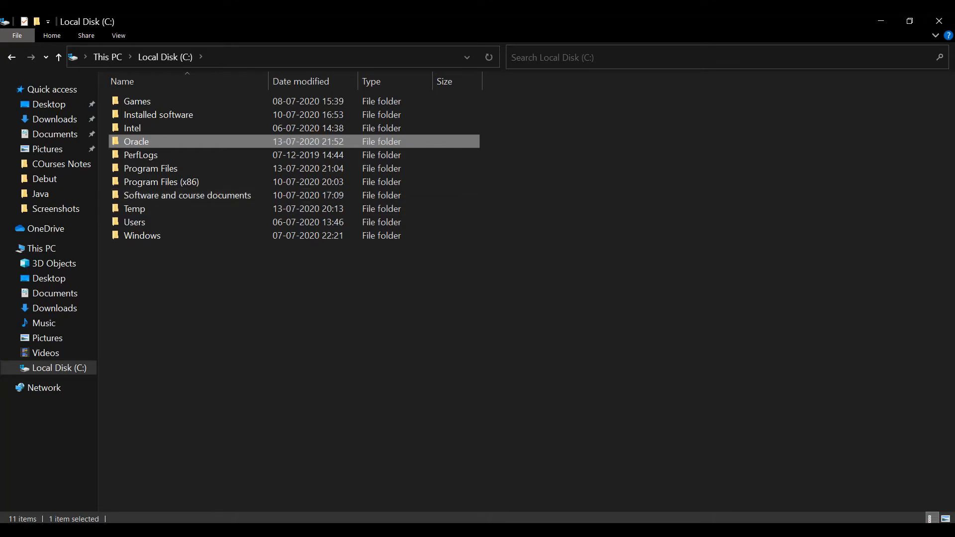
- Switch to the Oracle Database 19c Installer and choose to create and configure a single instance database with the Desktop class
{"action": "mouse_move", "coordinate": [231, 530]}
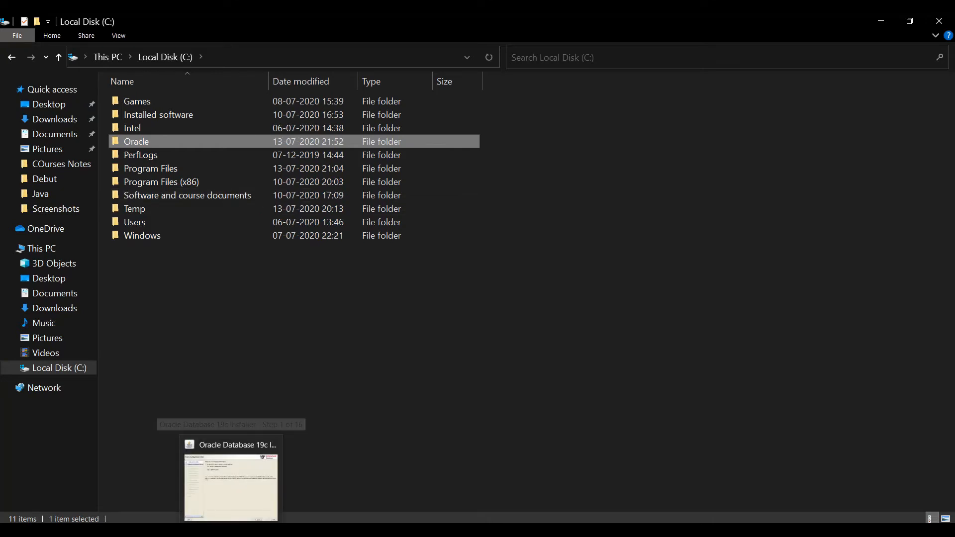
{"action": "left_click", "coordinate": [230, 483]}
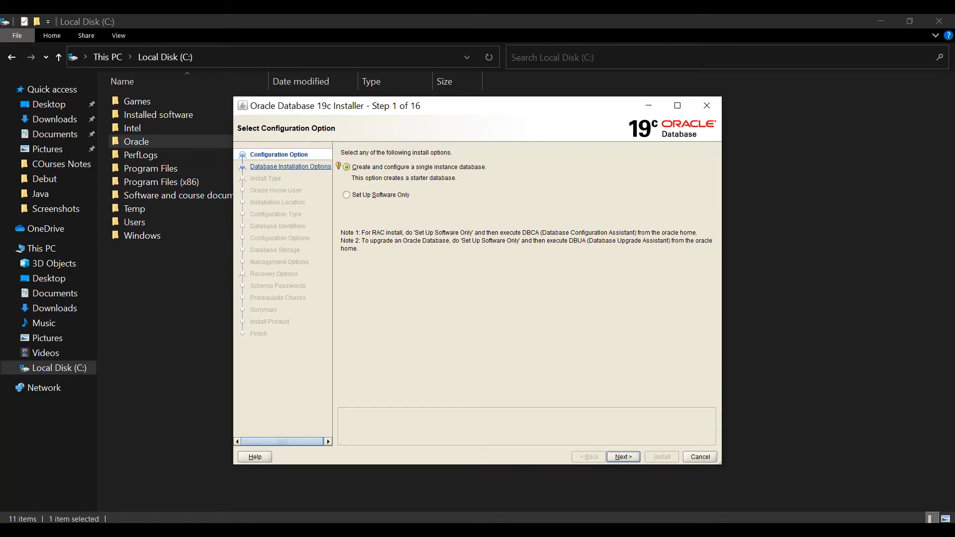
{"action": "left_click", "coordinate": [347, 167]}
{"action": "left_click", "coordinate": [624, 457]}
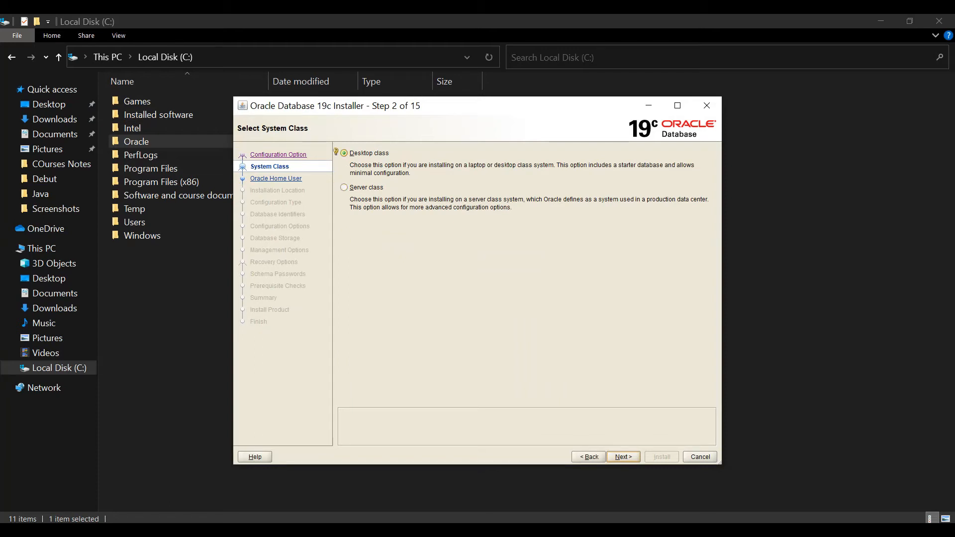
{"action": "left_click", "coordinate": [345, 153]}
{"action": "left_click", "coordinate": [624, 457]}
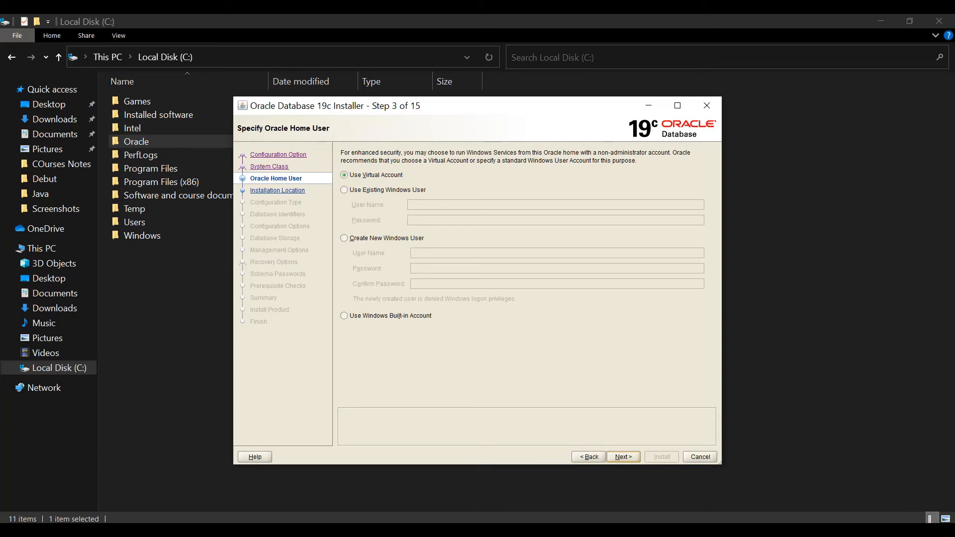
- Set the Oracle home user to the Windows Built-in Account and agree to continue with it
{"action": "left_click", "coordinate": [344, 175]}
{"action": "left_click", "coordinate": [344, 316]}
{"action": "left_click", "coordinate": [624, 457]}
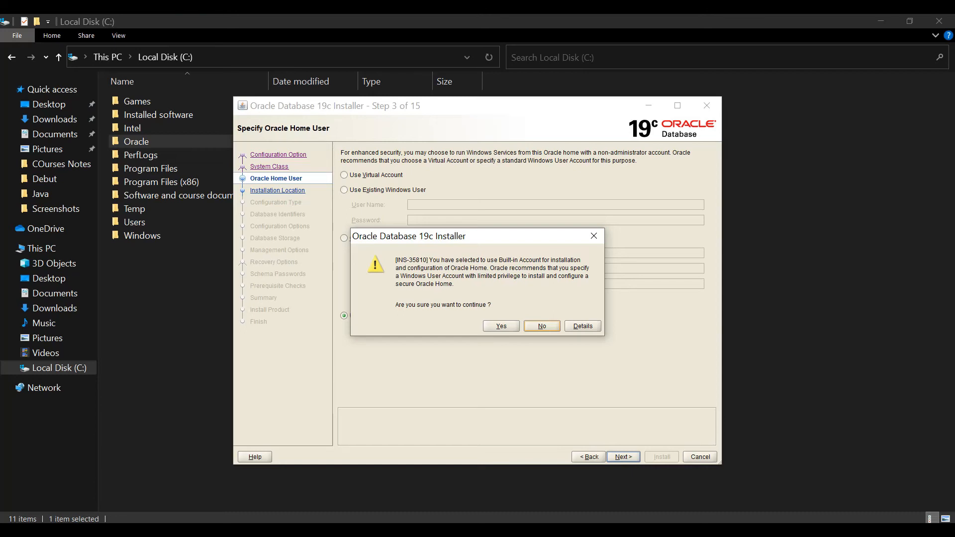
{"action": "left_click", "coordinate": [502, 326]}
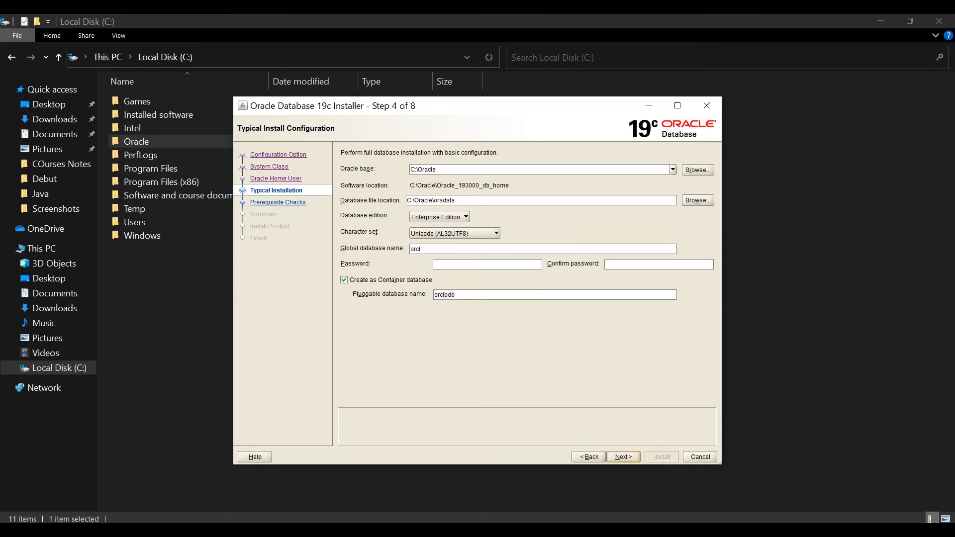
- Keep orcl as the global database name, and enter and confirm the database administrator password
{"action": "key", "text": "Tab"}
{"action": "key", "text": "Tab"}
{"action": "left_click", "coordinate": [422, 249]}
{"action": "key", "text": "ctrl+a"}
{"action": "key", "text": "Tab"}
{"action": "type", "text": "admin"}
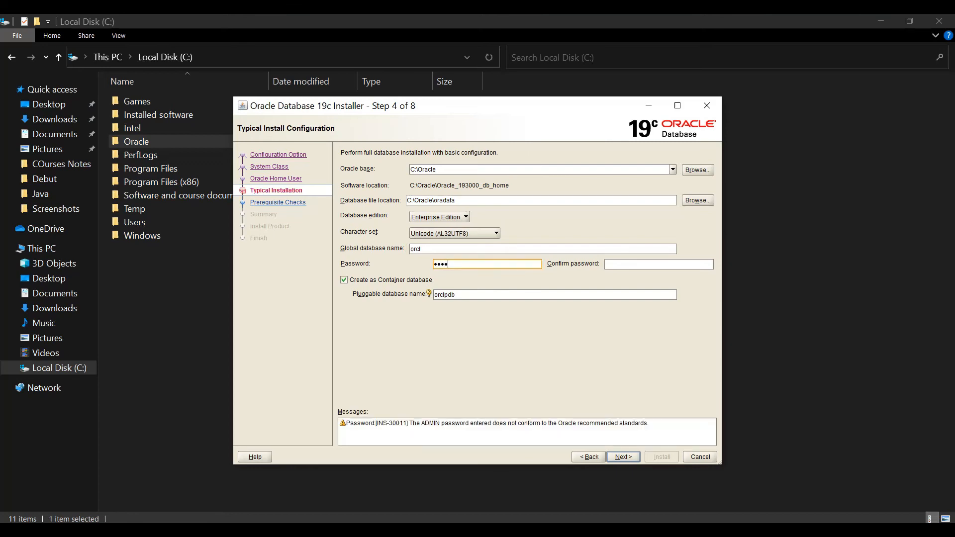
{"action": "type", "text": "123"}
{"action": "left_click", "coordinate": [602, 264]}
{"action": "type", "text": "admin123"}
- Accept the entered password despite Oracle's recommended standards and proceed through the prerequisite checks to the installation summary
{"action": "left_click", "coordinate": [527, 423]}
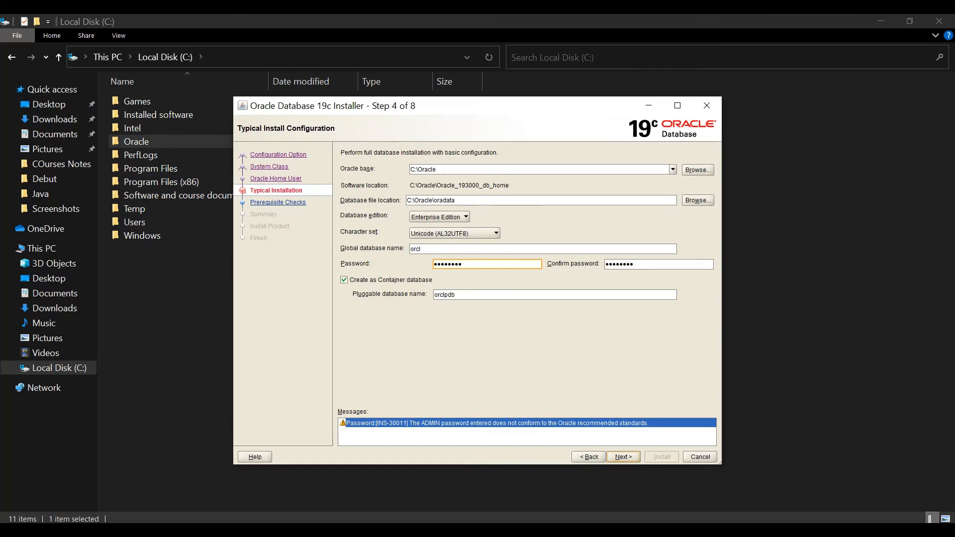
{"action": "key", "text": "Return"}
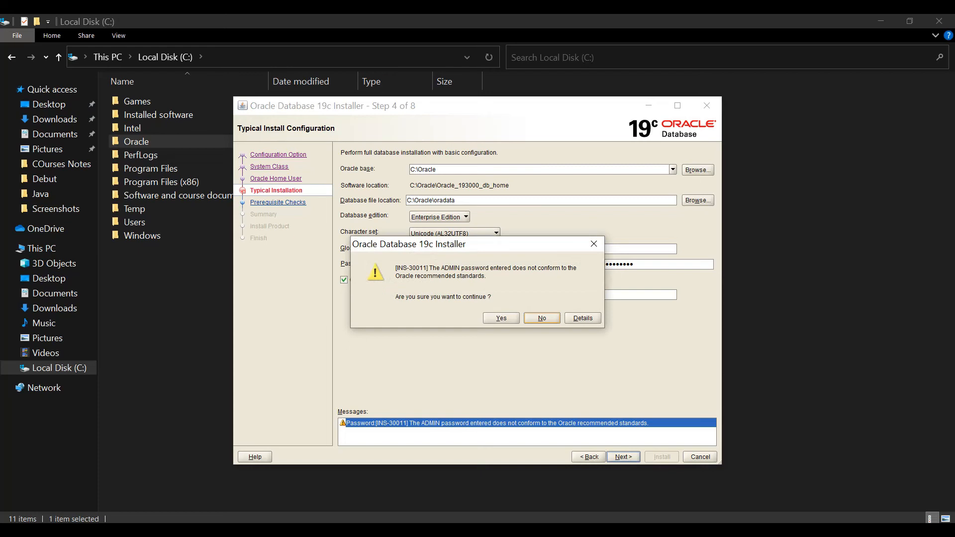
{"action": "left_click", "coordinate": [594, 244]}
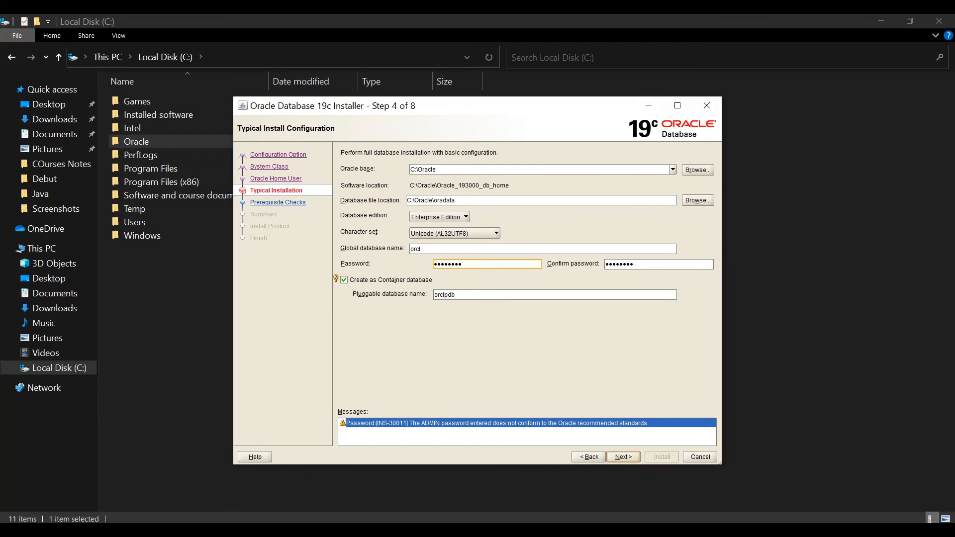
{"action": "left_click", "coordinate": [502, 318]}
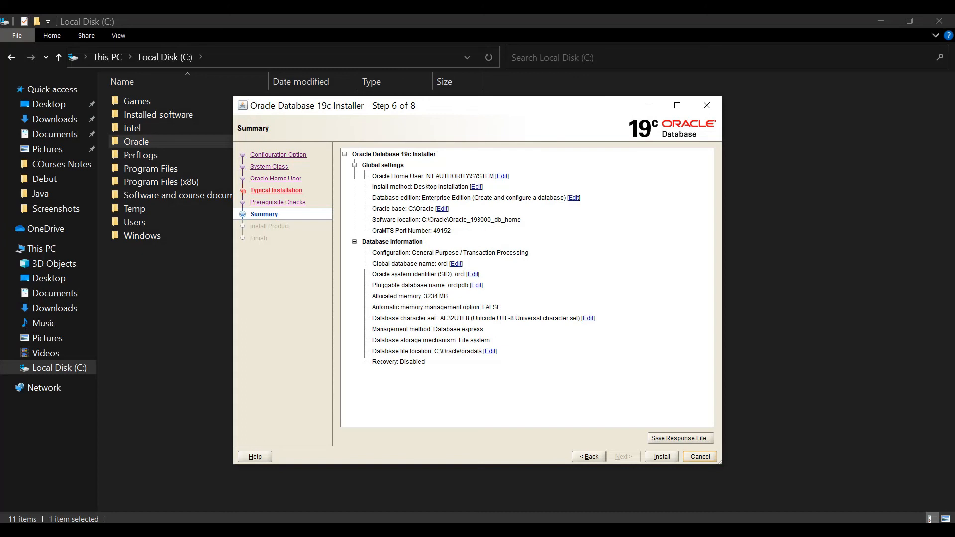
- Save the installation settings as the response file db.rsp in the Documents folder
{"action": "left_click", "coordinate": [680, 438]}
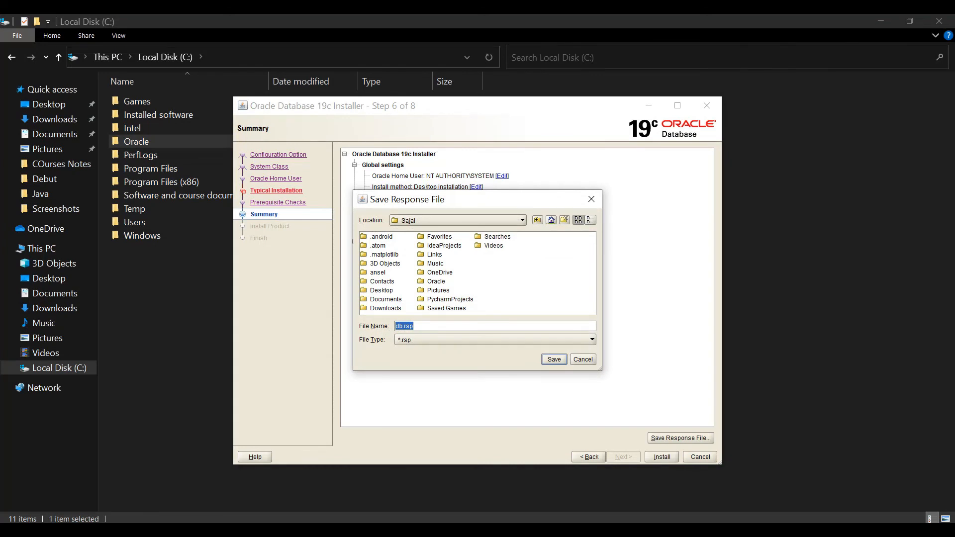
{"action": "left_click", "coordinate": [386, 299]}
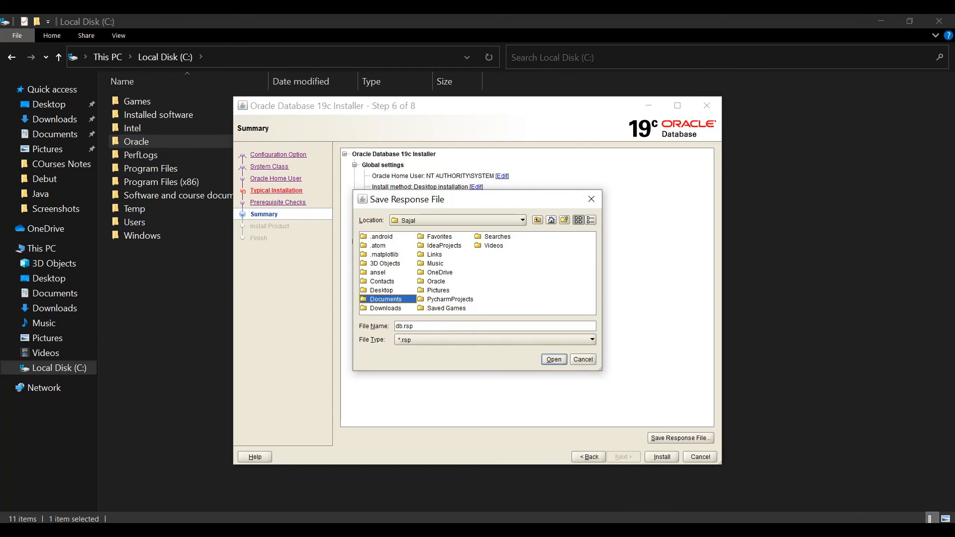
{"action": "key", "text": "Return"}
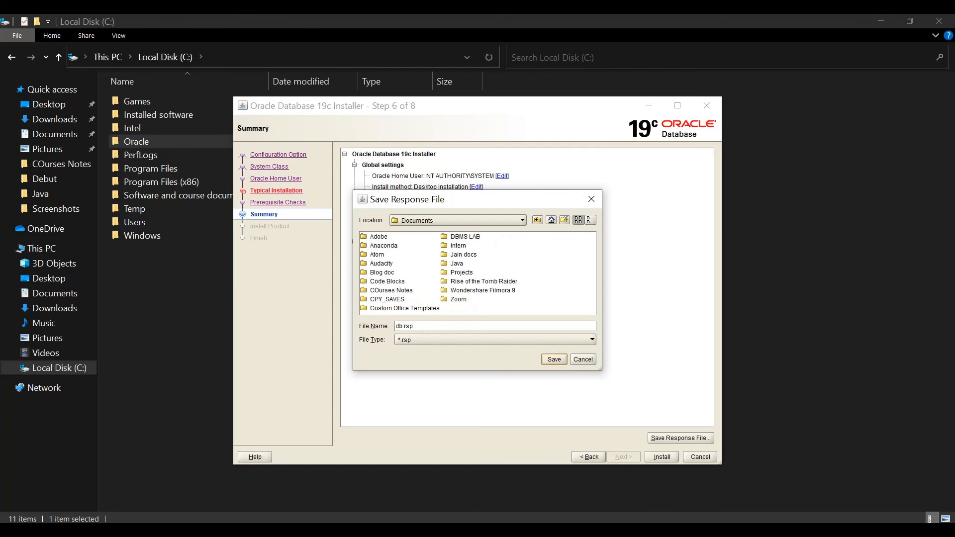
{"action": "key", "text": "Return"}
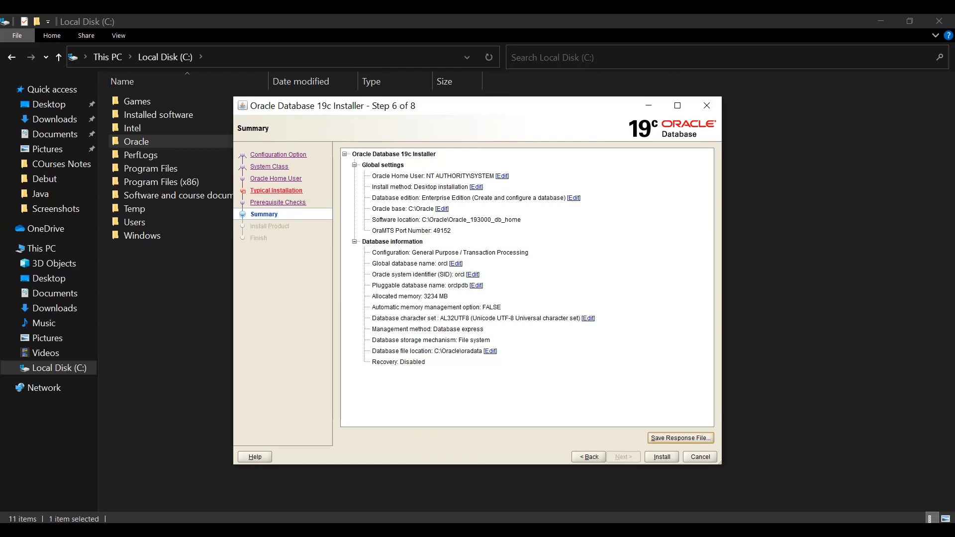
- Install the database with the summarized settings, close the installer once it finishes, and show the desktop
{"action": "left_click", "coordinate": [662, 456]}
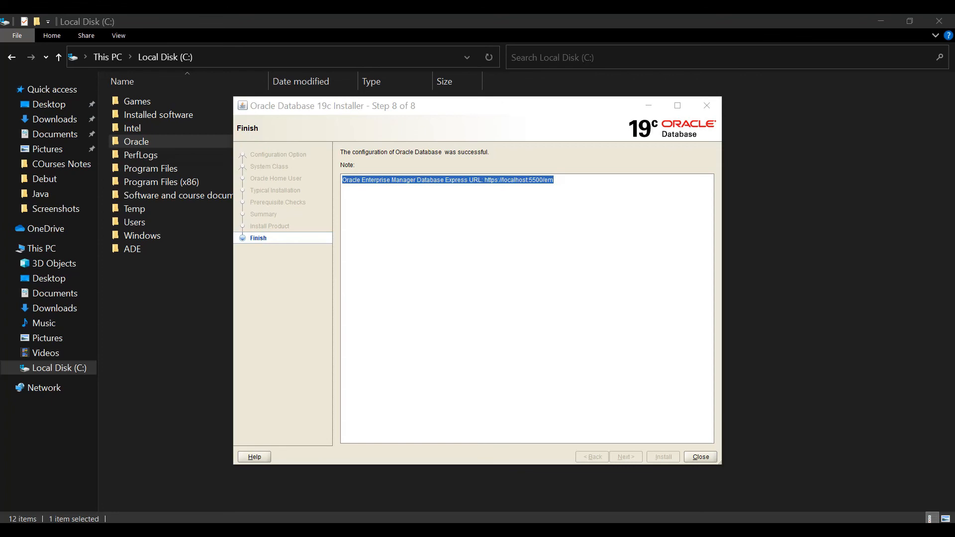
{"action": "left_click", "coordinate": [527, 258]}
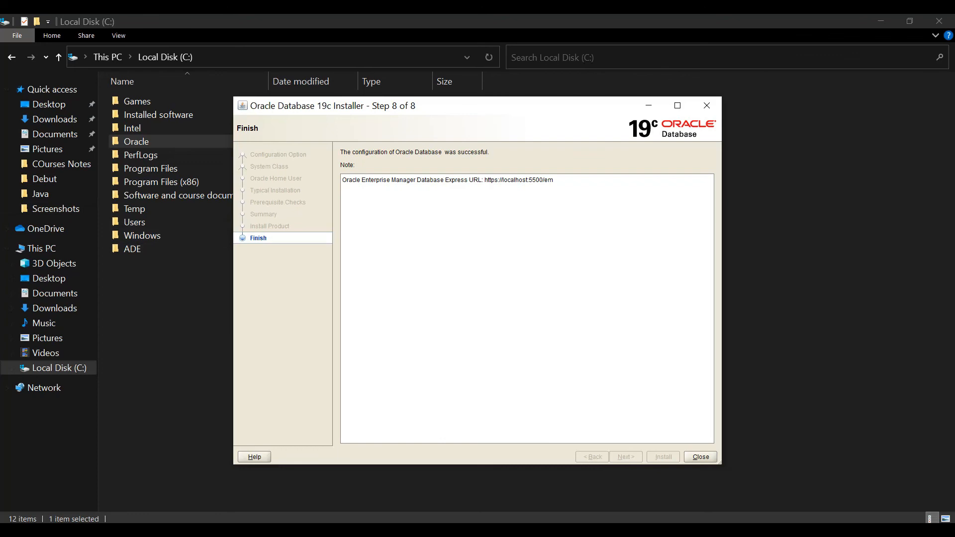
{"action": "left_click", "coordinate": [700, 457]}
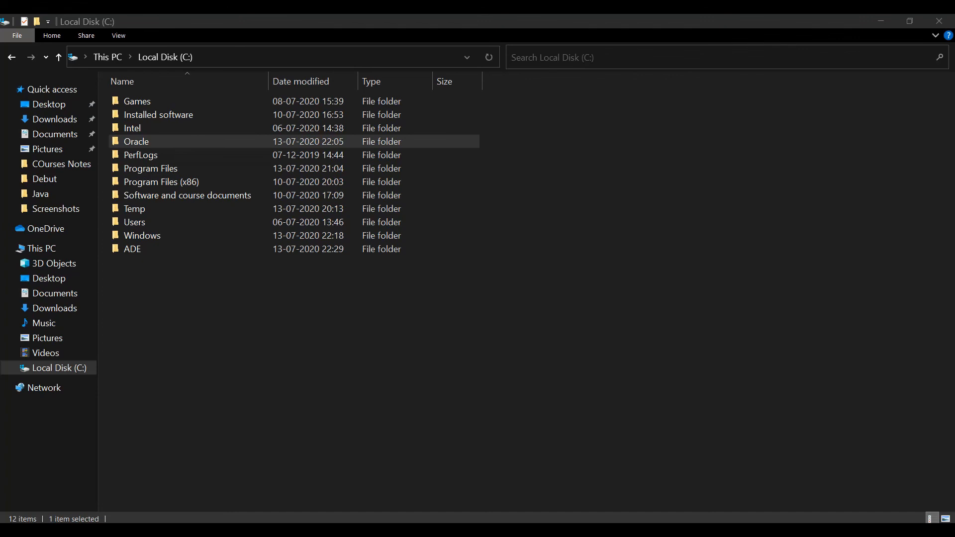
{"action": "key", "text": "super+d"}
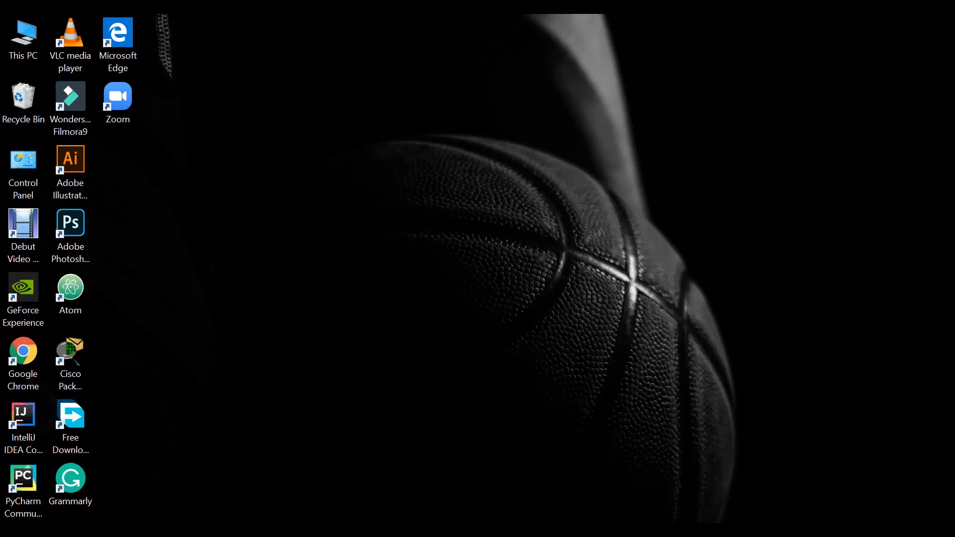